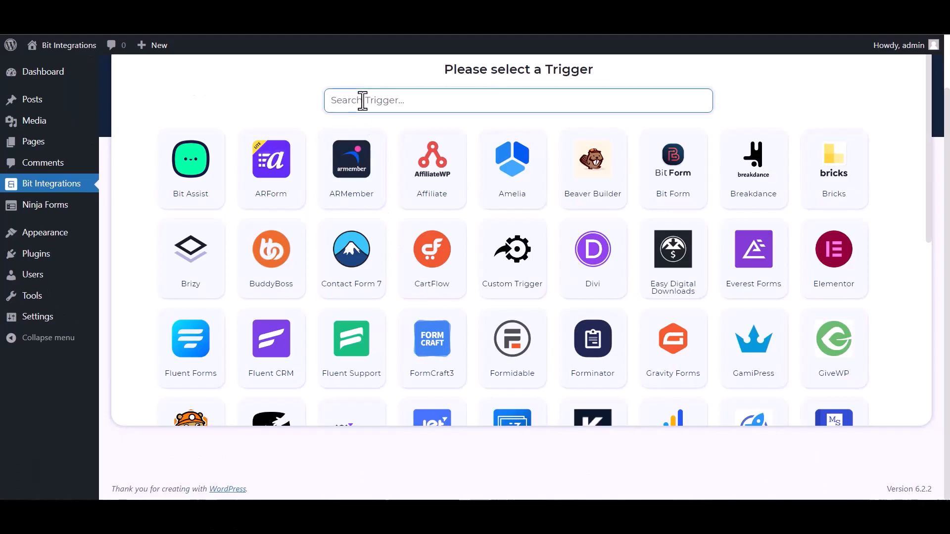
Set the Ninja Forms 'Contact Me' form as the trigger and continue to action selection
text(n)
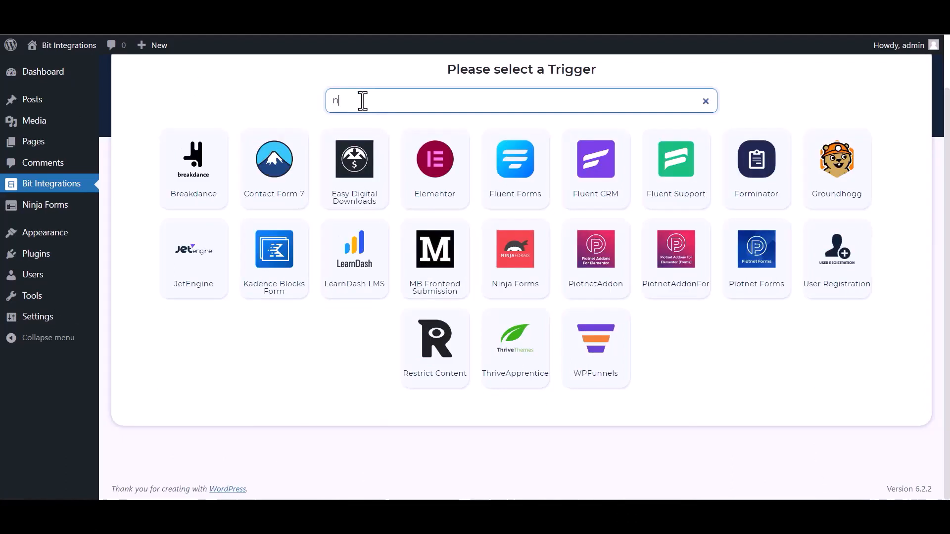
text(in)
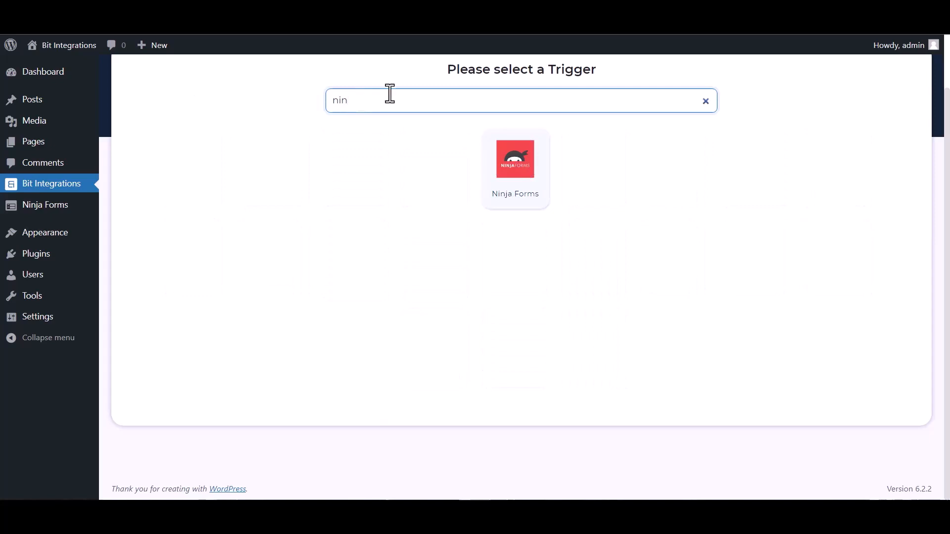
click(520, 178)
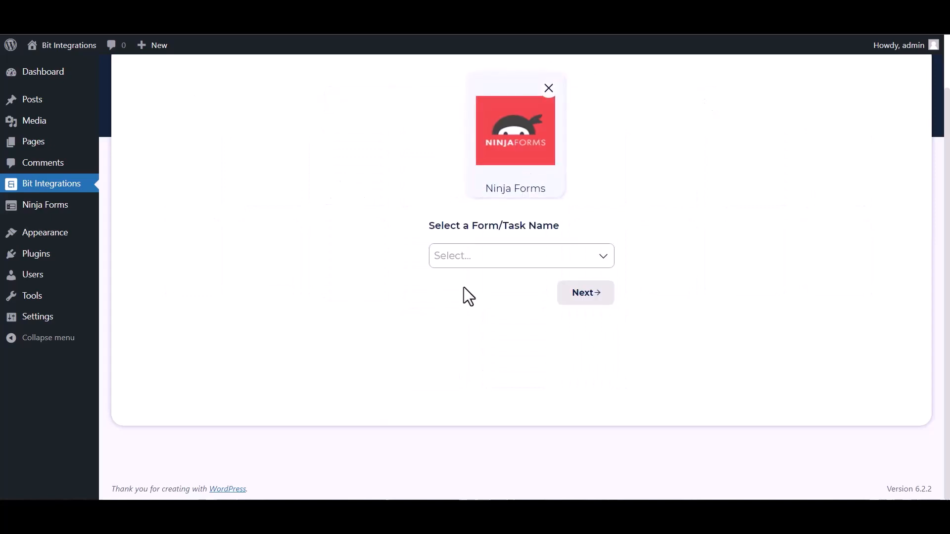
click(470, 257)
click(487, 280)
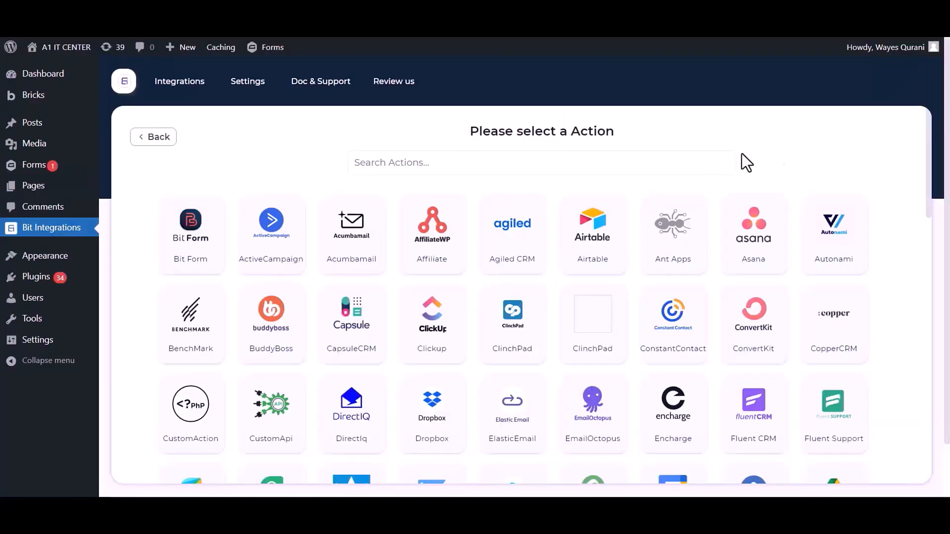
click(649, 157)
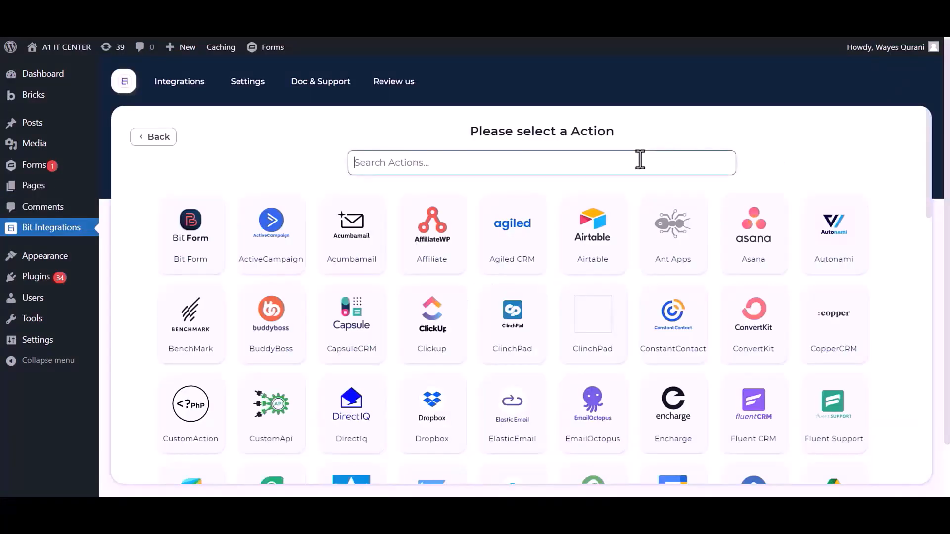
Select WhatsApp as the flow's action from a 'Wha' search
text(Whatsapp)
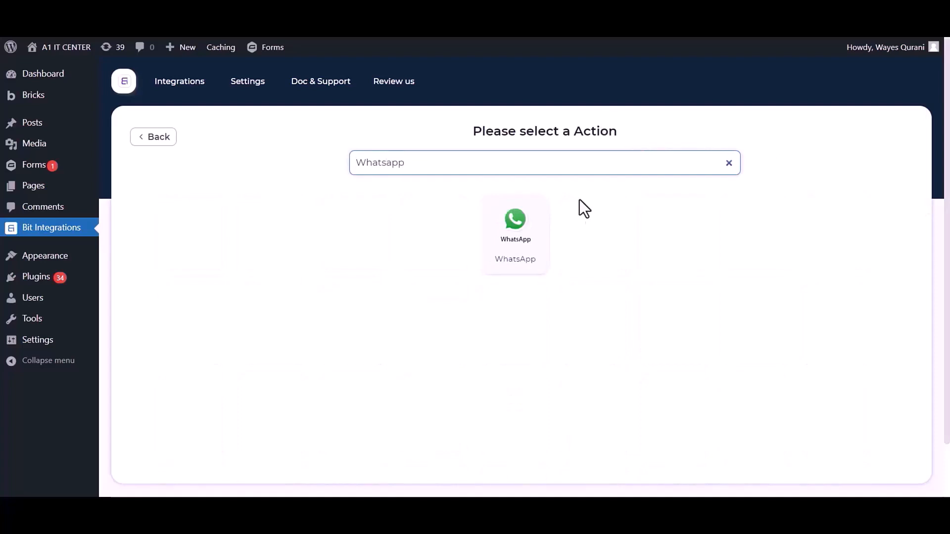
click(525, 245)
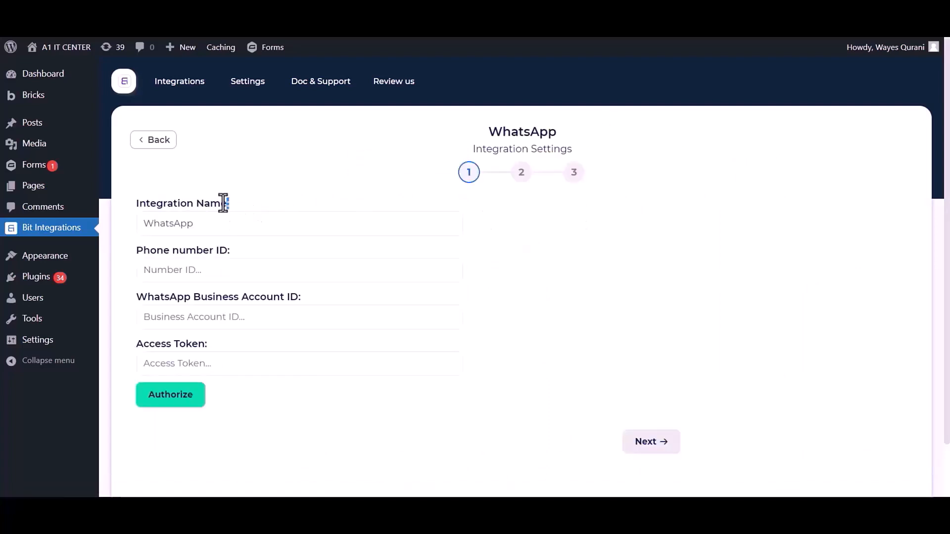
drag(223, 203, 135, 203)
Review the default name, Business Account ID and Access Token fields, then switch to Meta's My Apps
drag(206, 225, 235, 254)
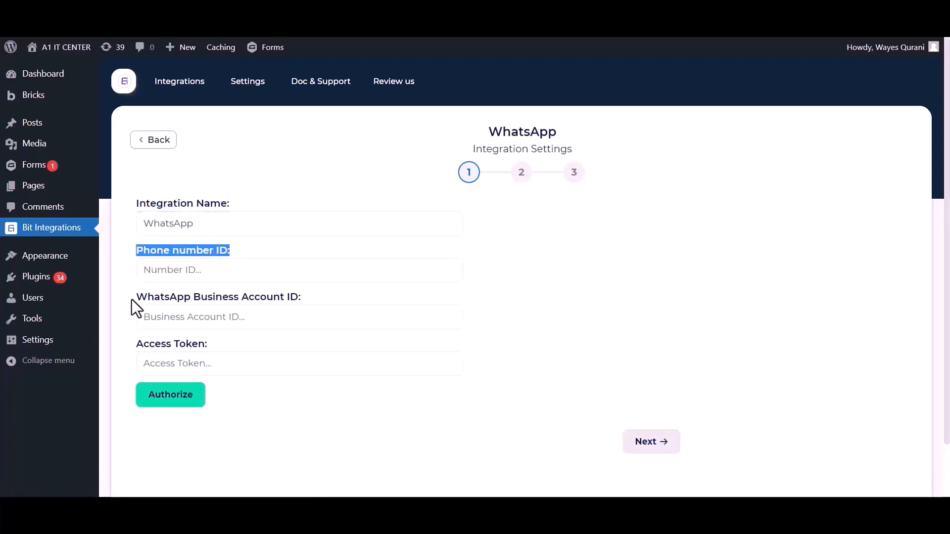
drag(133, 298, 298, 296)
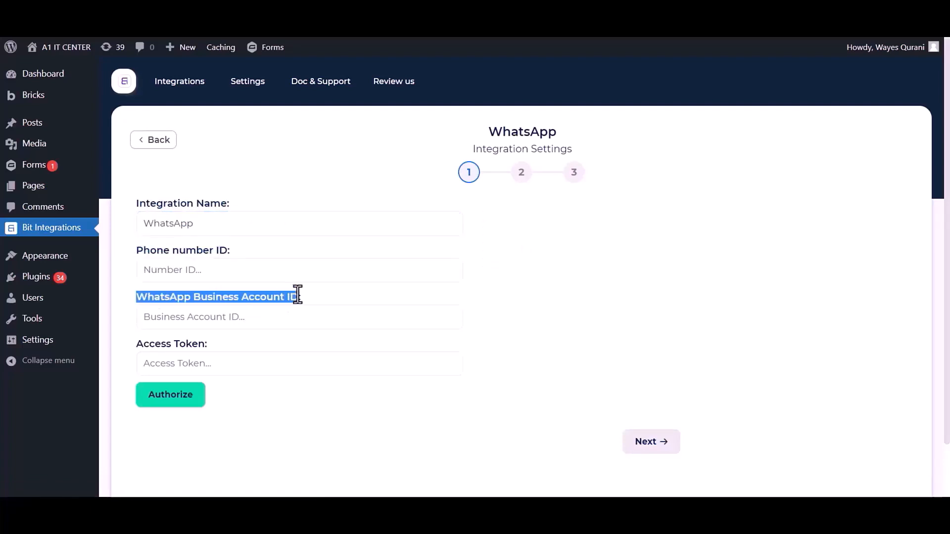
drag(138, 343, 204, 345)
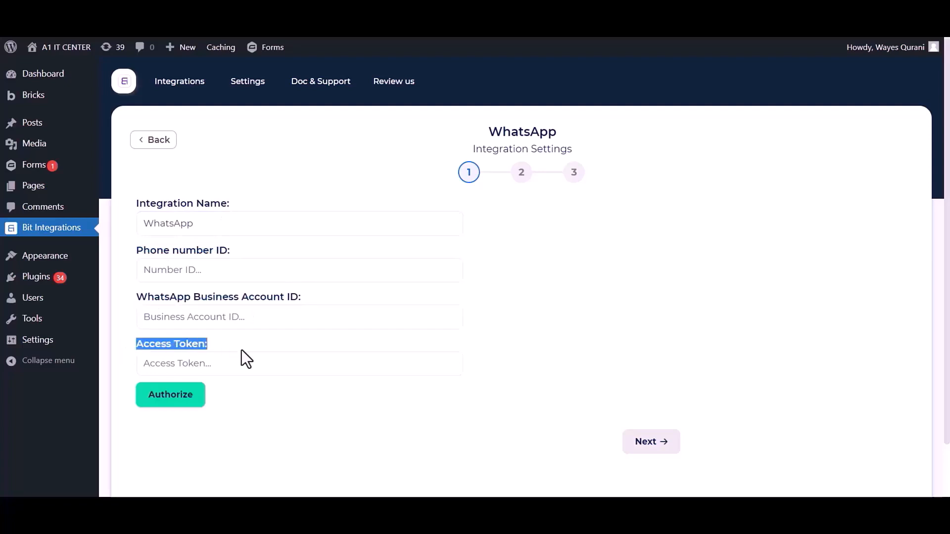
click(299, 403)
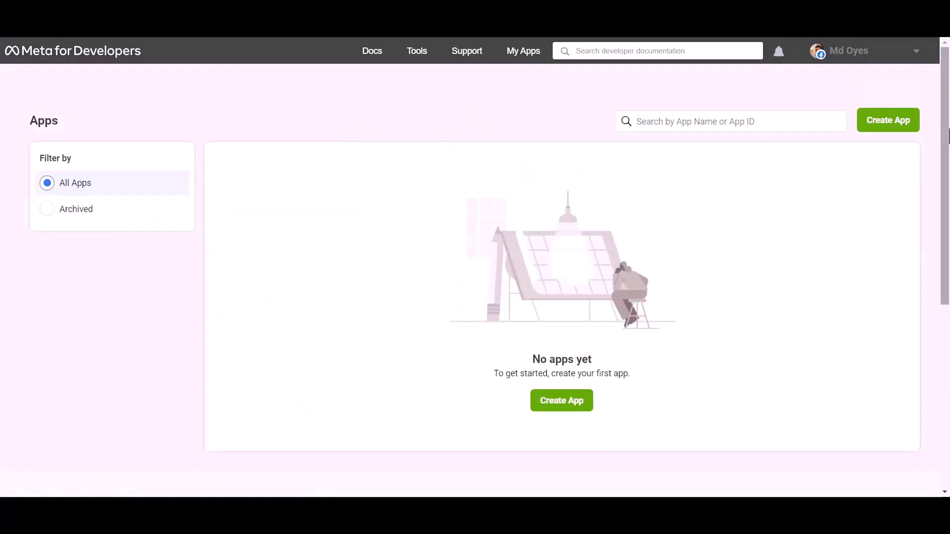
Start a new Meta app with the Other use case and the Business app type
click(890, 125)
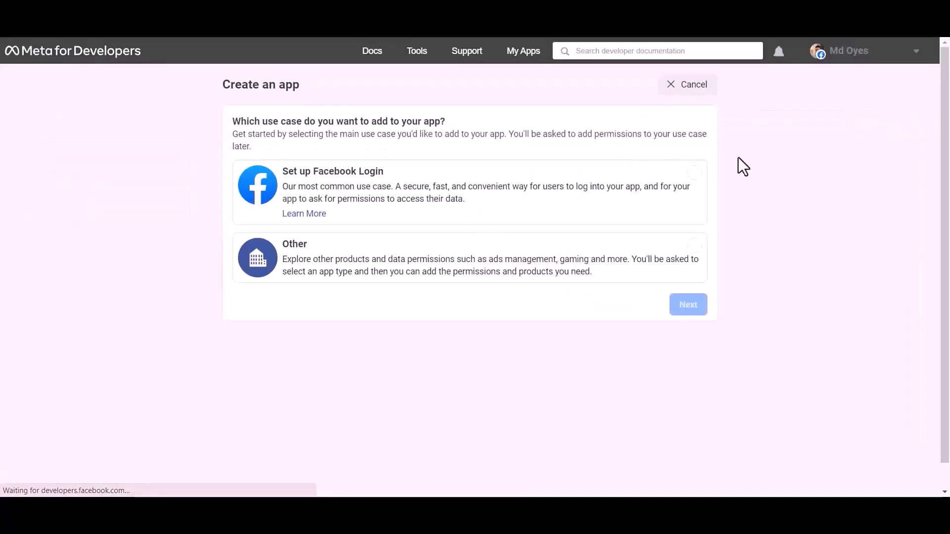
click(496, 274)
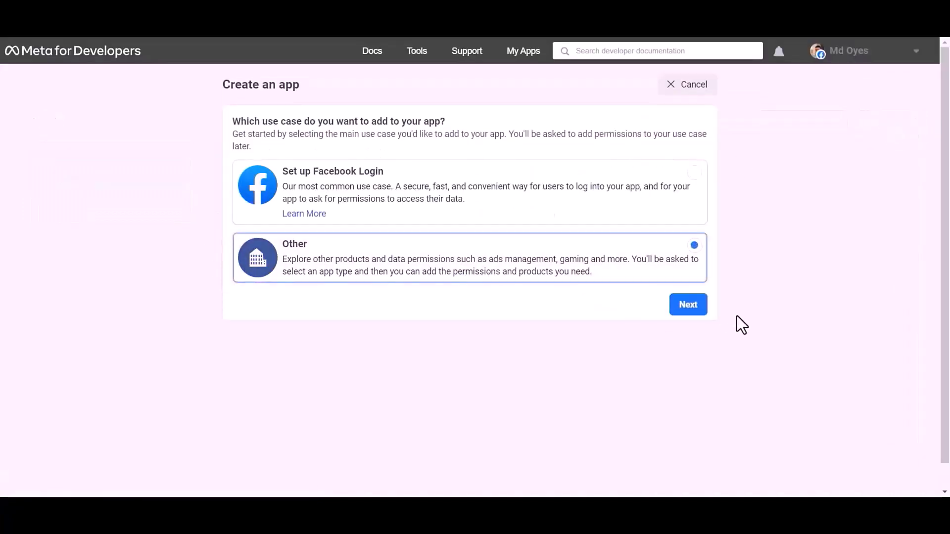
click(690, 308)
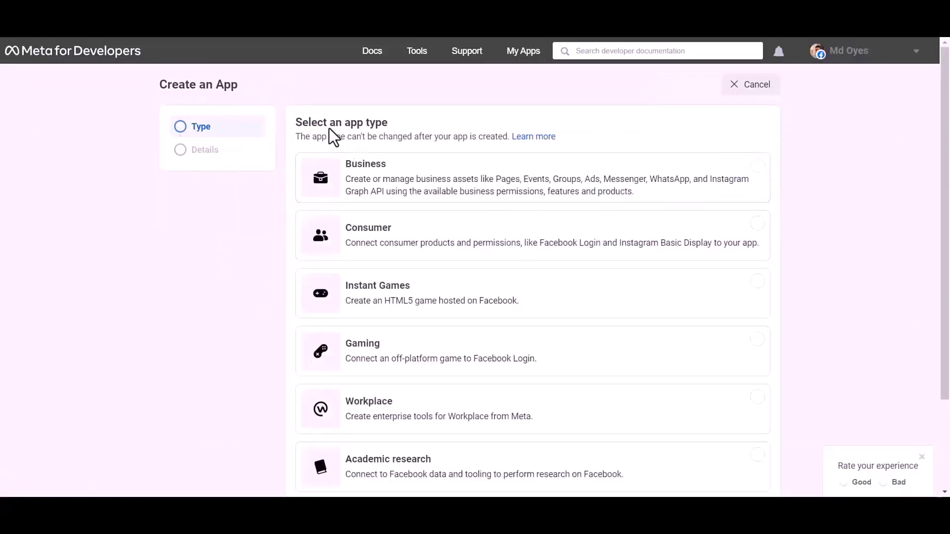
click(678, 186)
scroll(679, 188, down, 2)
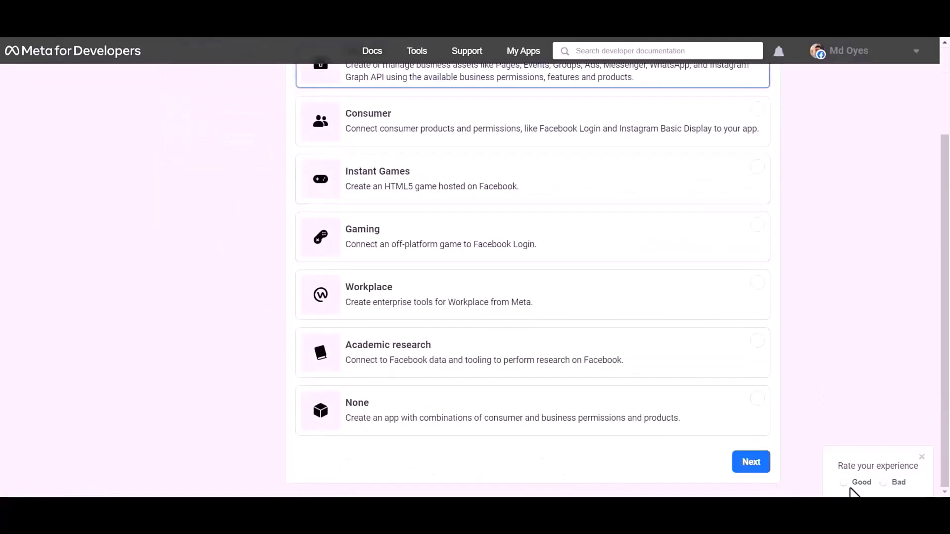
click(750, 464)
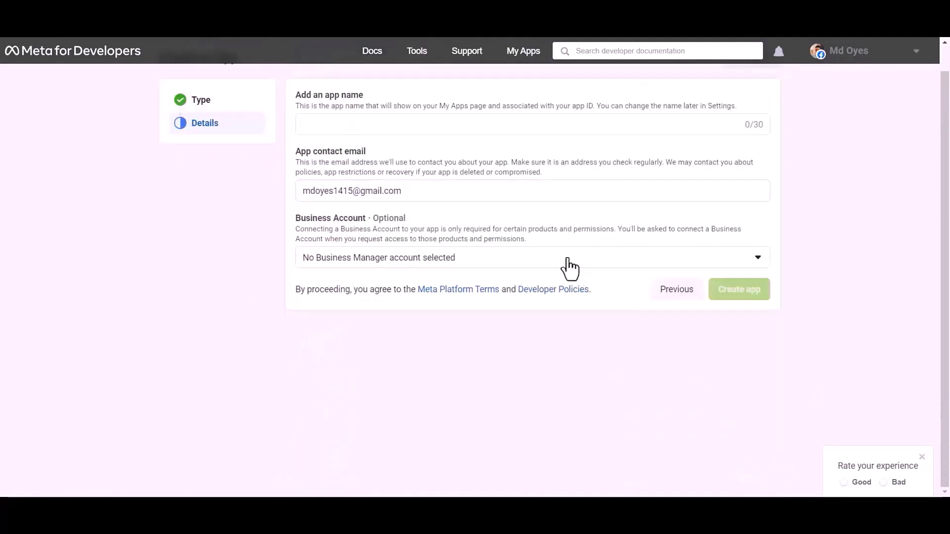
Name the app 'Bit Integrations' and create it, reaching the password prompt
click(384, 124)
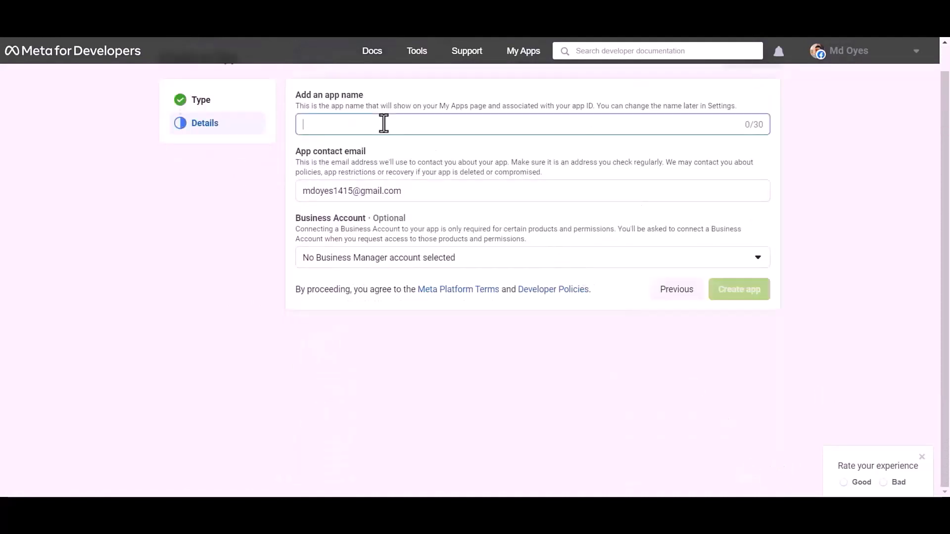
text(Bit Integrations)
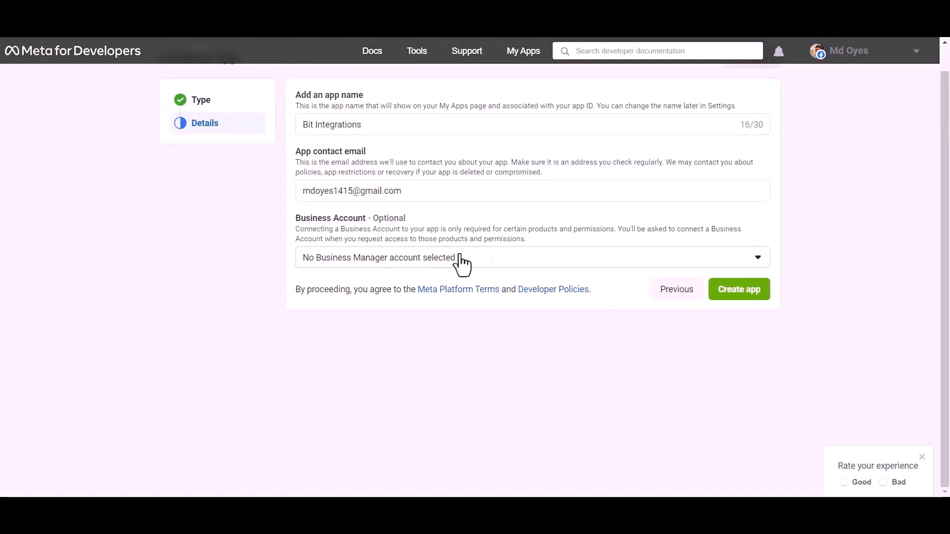
click(737, 290)
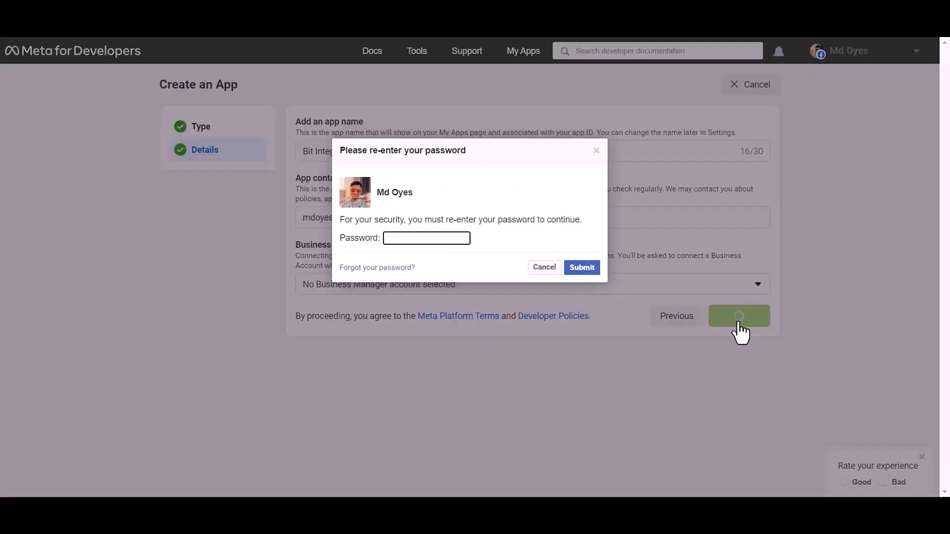
click(444, 238)
Confirm with the saved password and set up WhatsApp for the app under Test Business
click(451, 271)
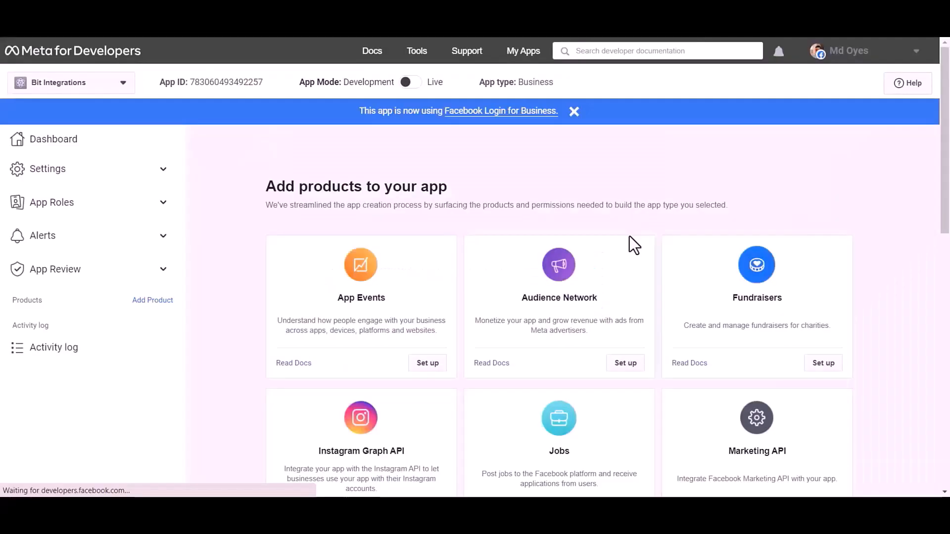
scroll(515, 157, down, 3)
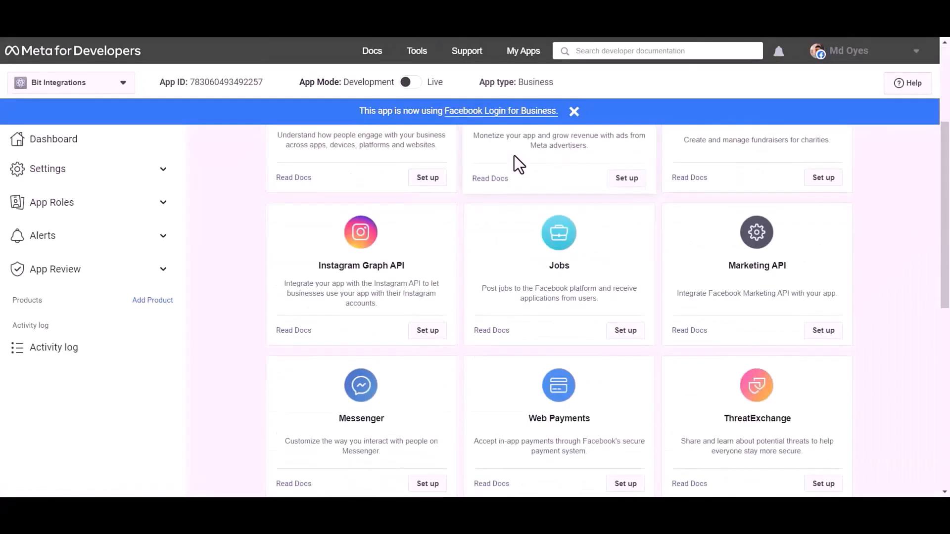
scroll(515, 155, down, 5)
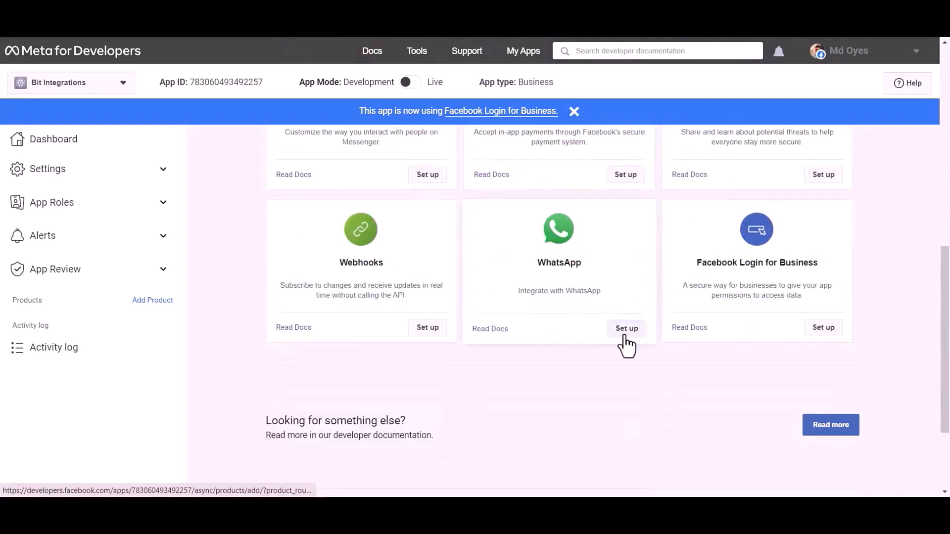
click(625, 334)
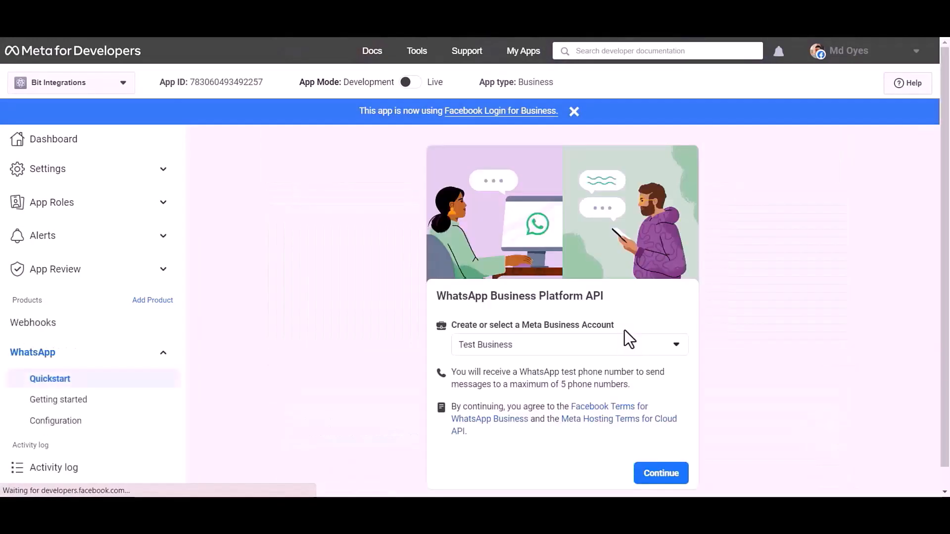
click(661, 475)
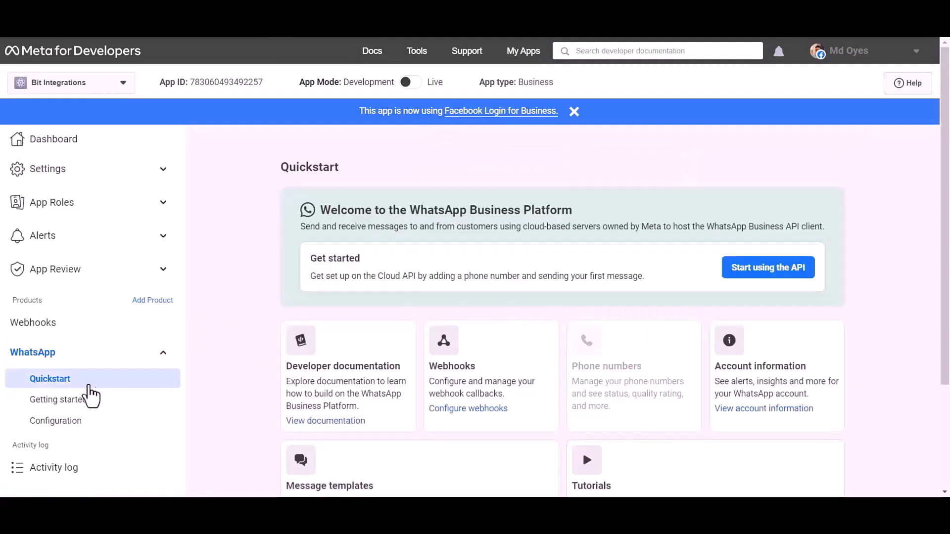
Open WhatsApp's getting-started page and locate the Phone number ID and Business Account ID
click(88, 402)
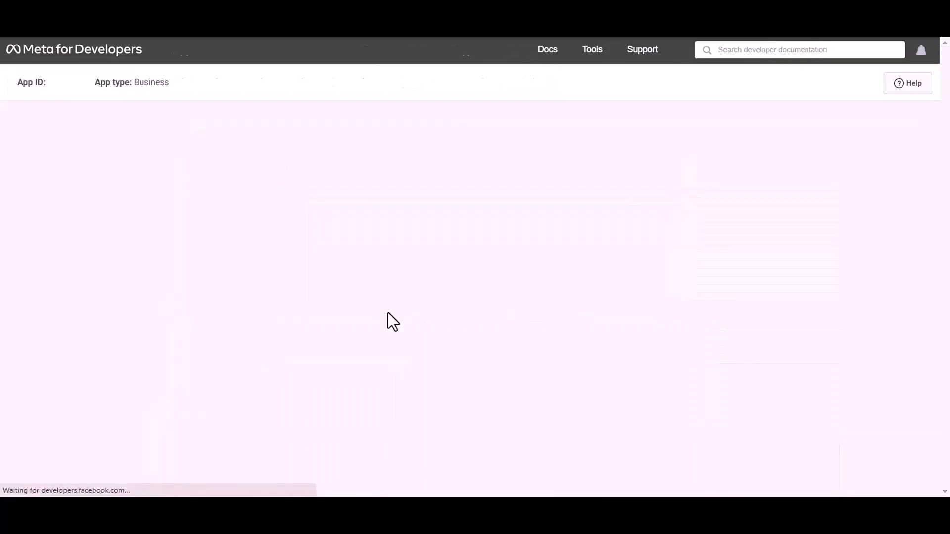
scroll(409, 288, down, 1)
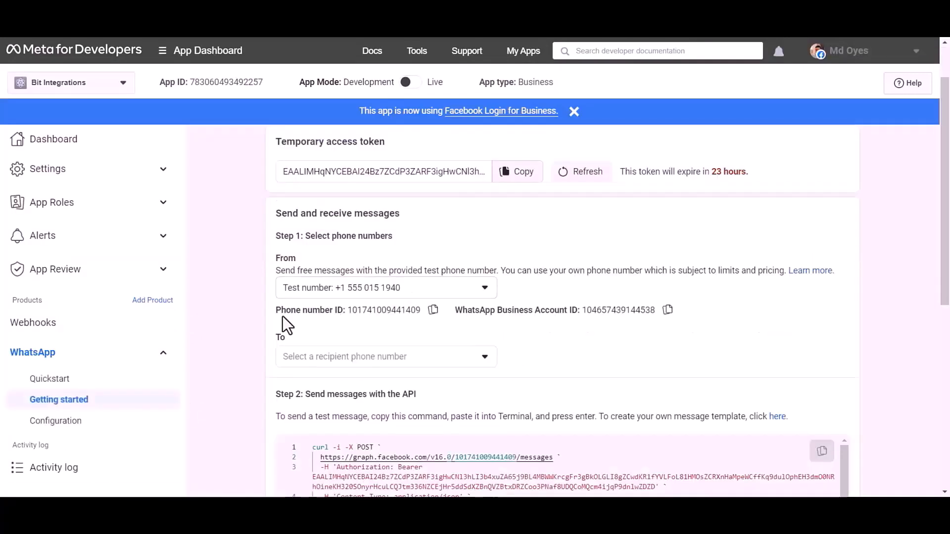
drag(271, 311, 343, 315)
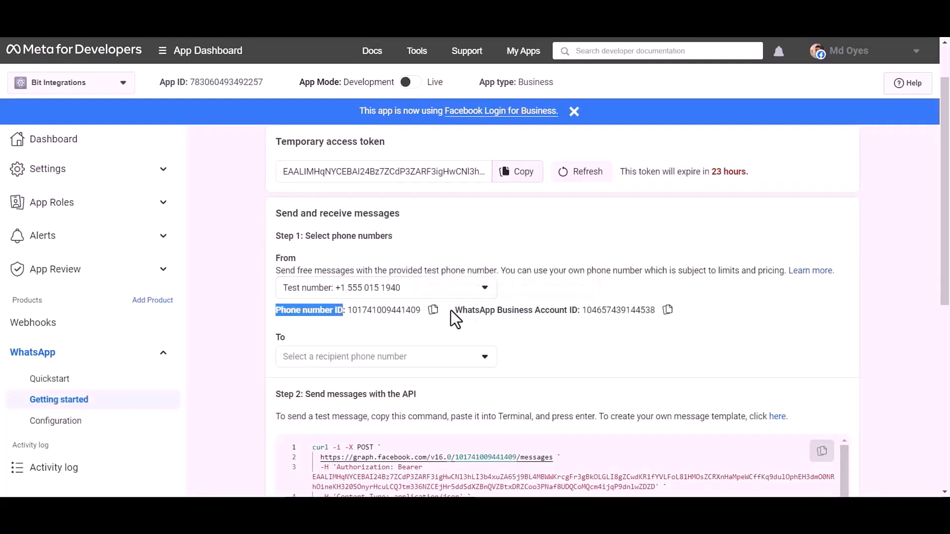
drag(453, 310, 577, 315)
click(625, 333)
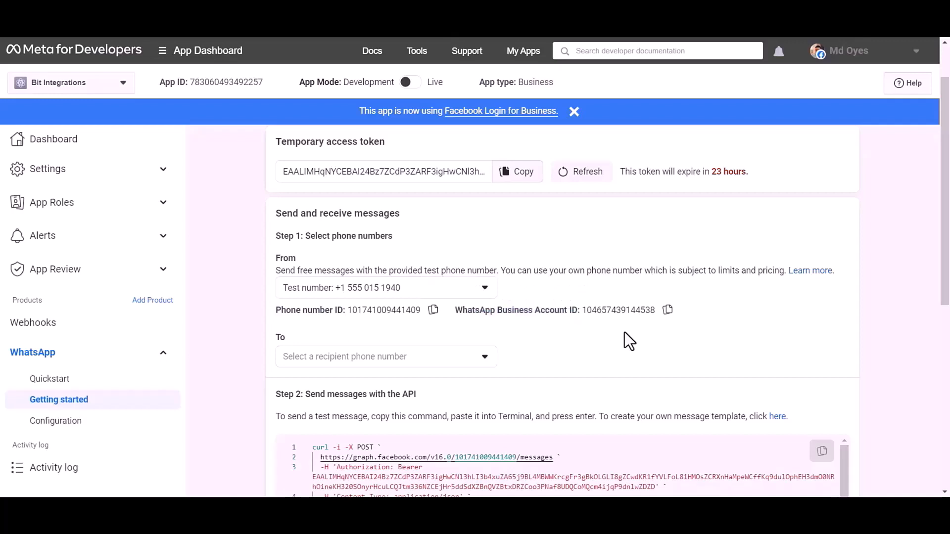
Copy the Phone number ID and WhatsApp Business Account ID into the integration form
click(433, 311)
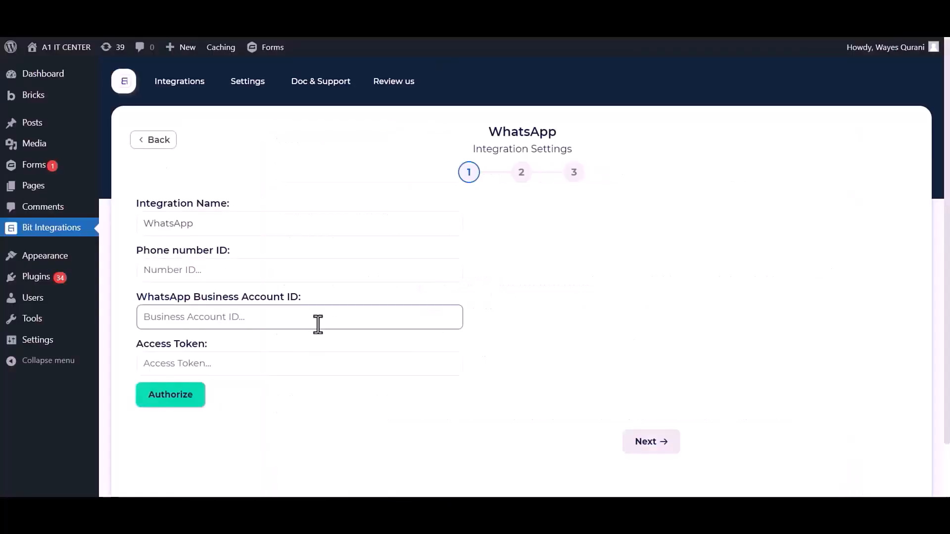
click(310, 277)
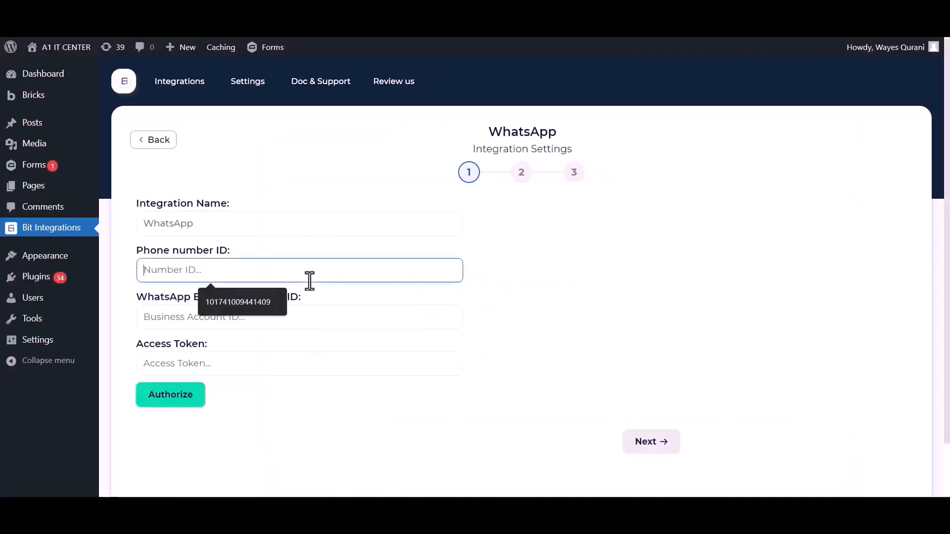
key(ctrl+v)
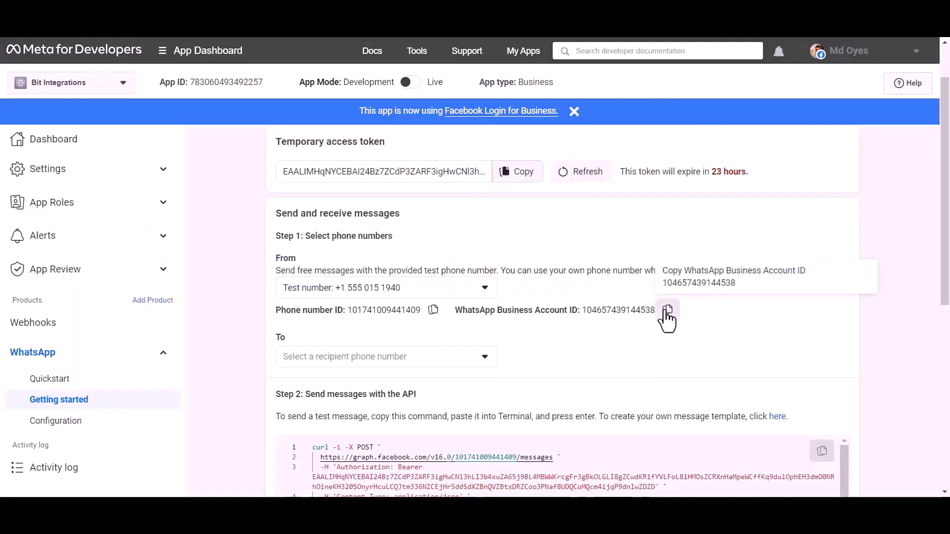
click(667, 311)
click(258, 320)
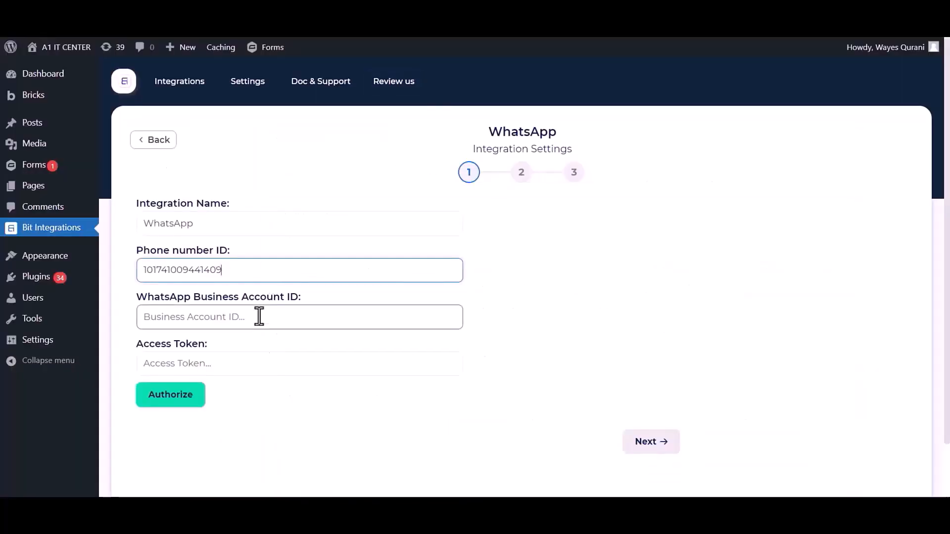
key(ctrl+v)
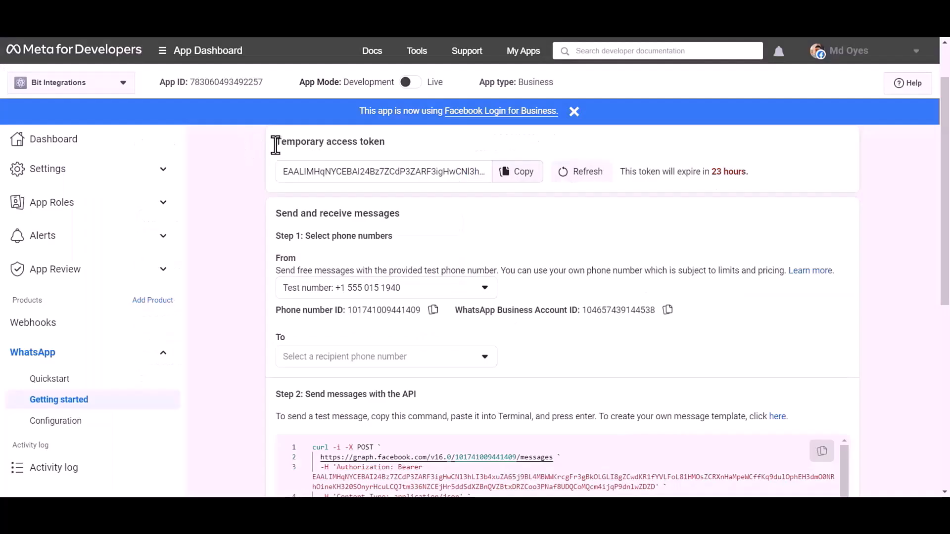
Note the temporary access token expires in 23 hours, then return to the apps list
drag(275, 145, 382, 146)
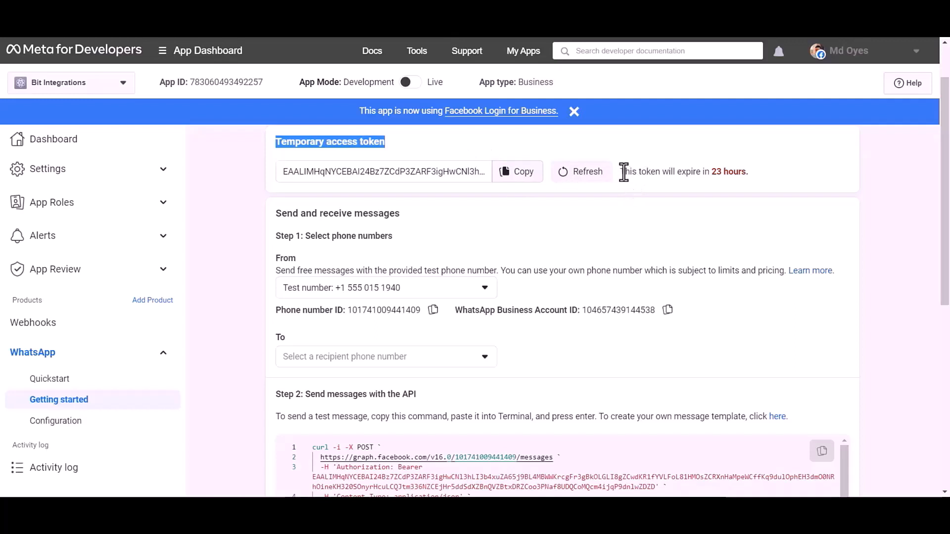
drag(620, 171, 752, 172)
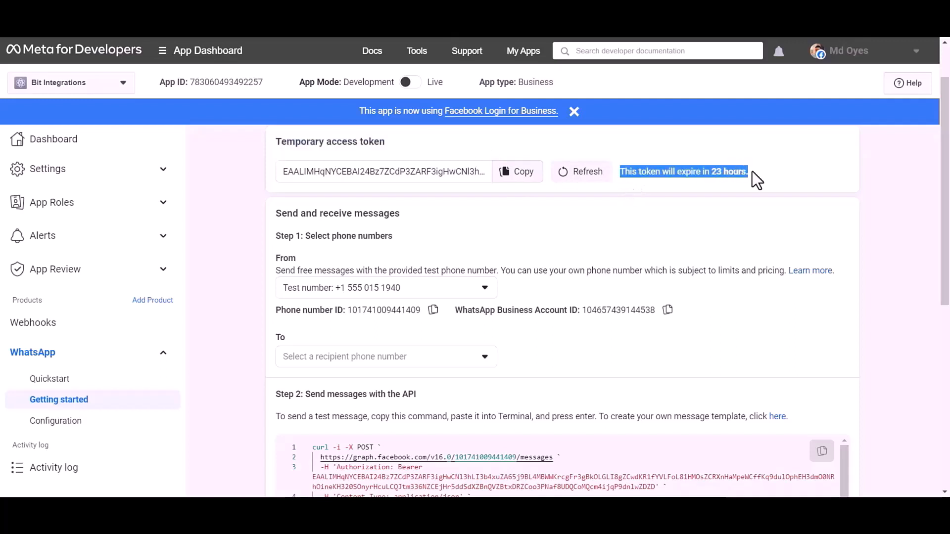
click(791, 173)
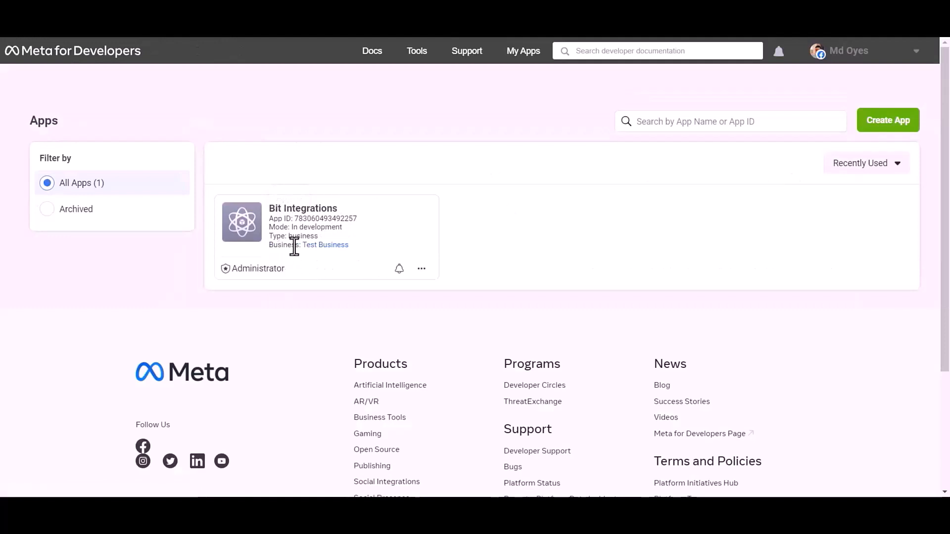
In Test Business System users, attempt a new Admin system user and dismiss the one-admin limit error
click(324, 256)
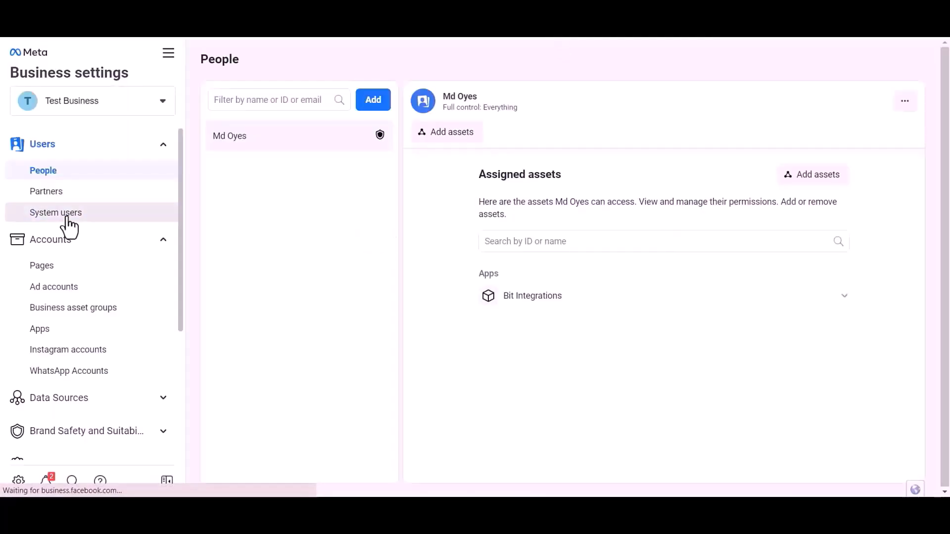
click(64, 213)
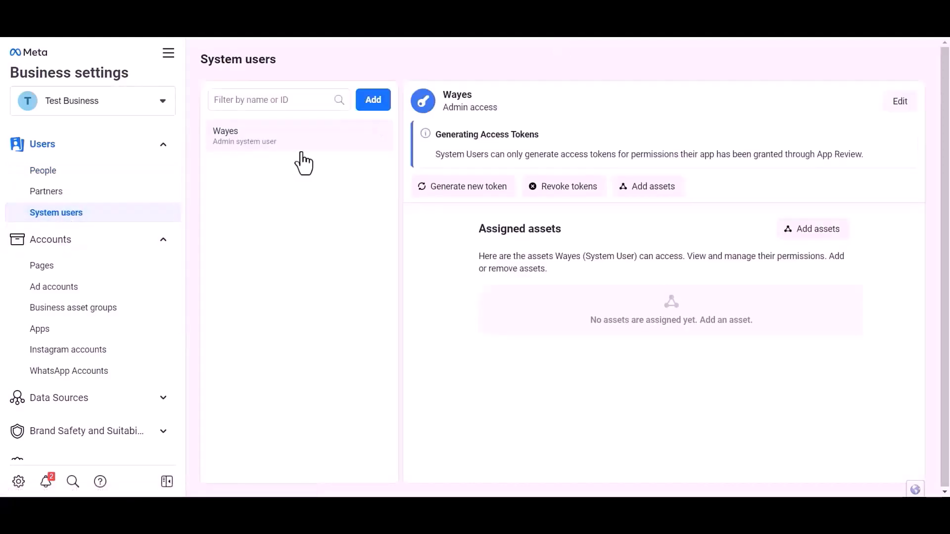
click(372, 101)
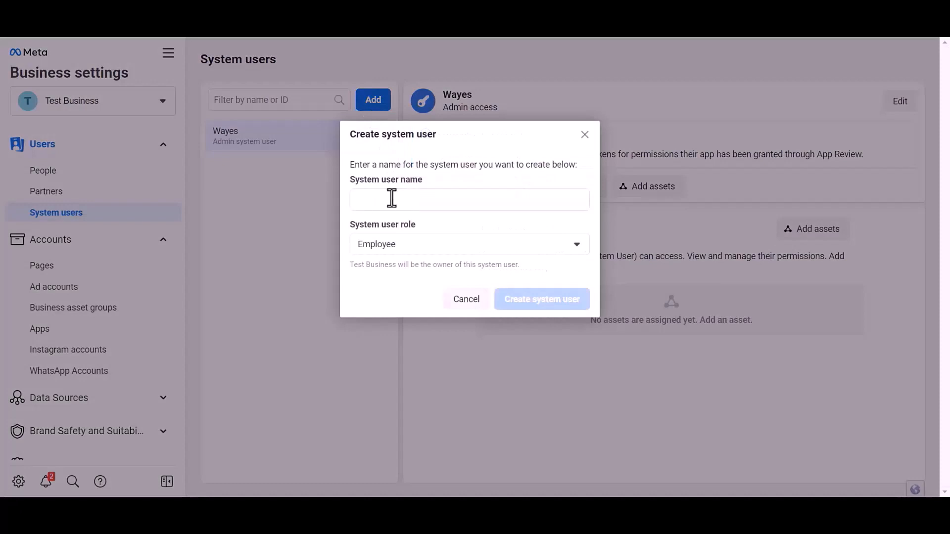
click(391, 198)
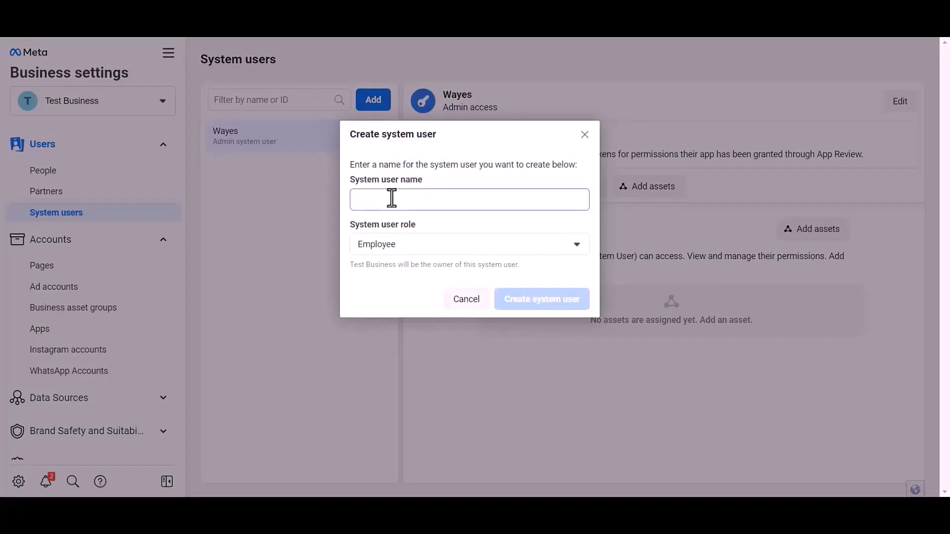
text(Oyes)
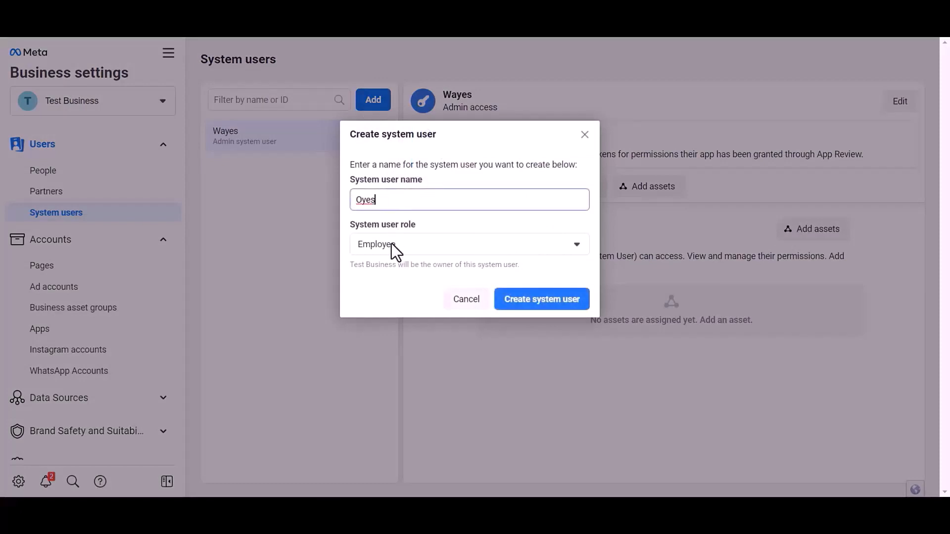
click(391, 244)
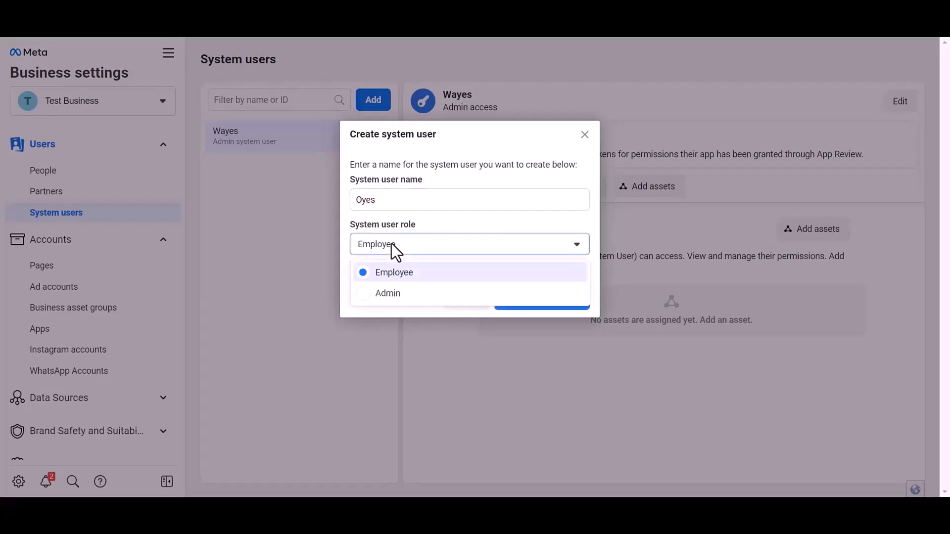
click(387, 295)
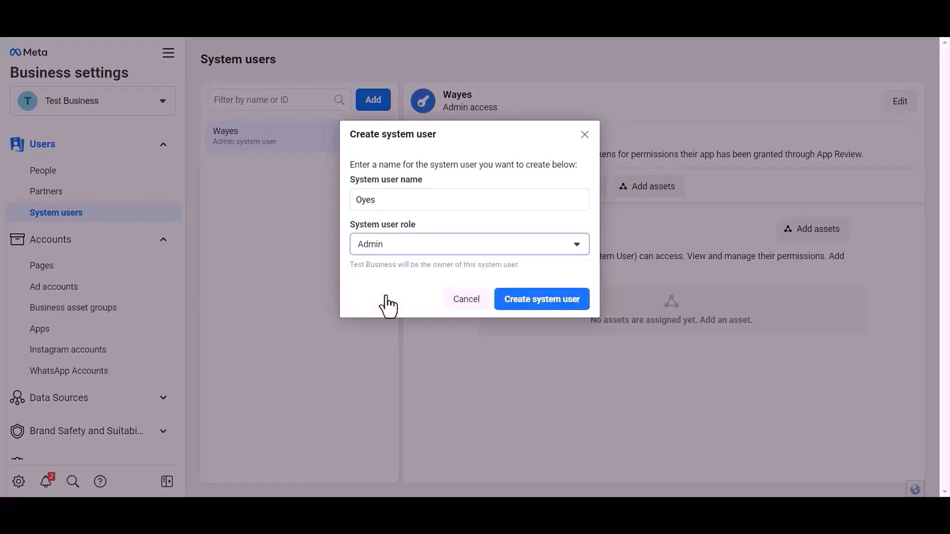
click(558, 300)
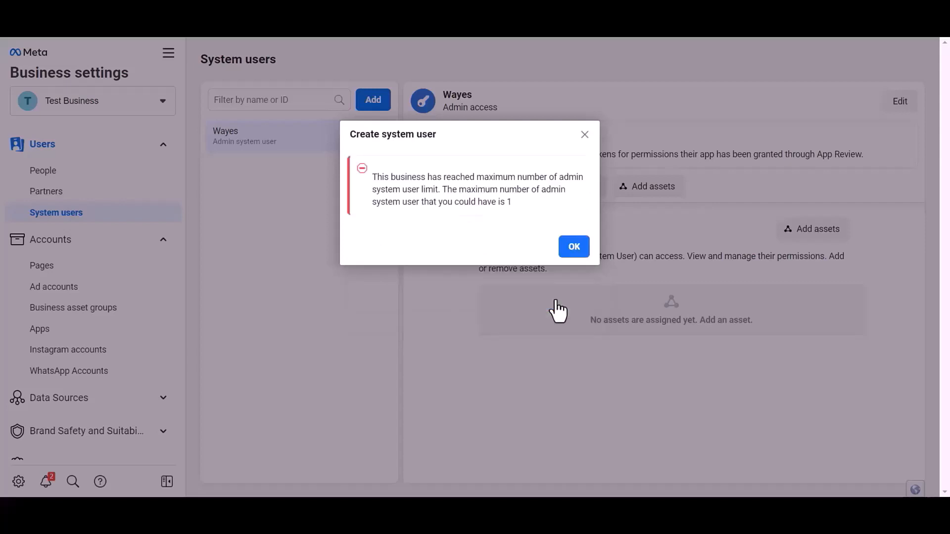
click(574, 247)
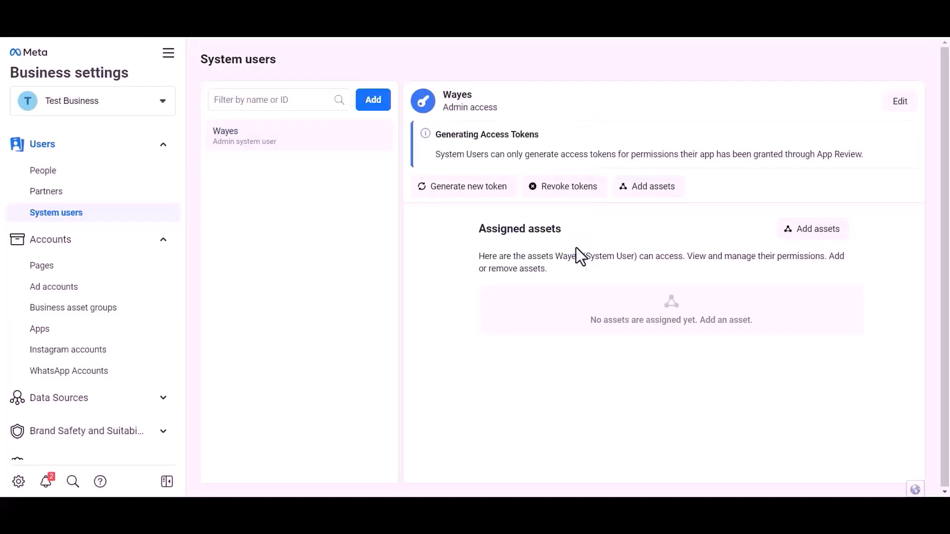
Assign the Bit Integrations app to the admin system user with Manage app control and save
click(815, 229)
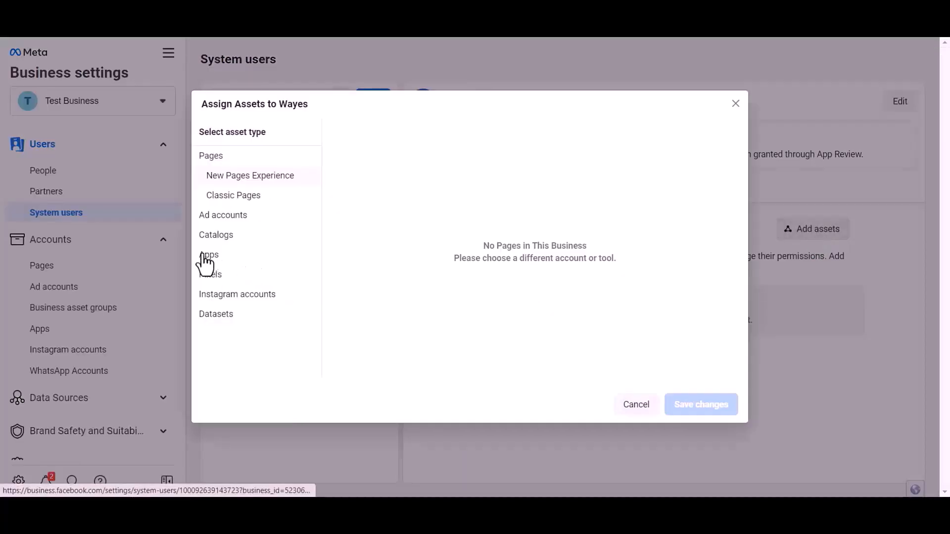
click(203, 256)
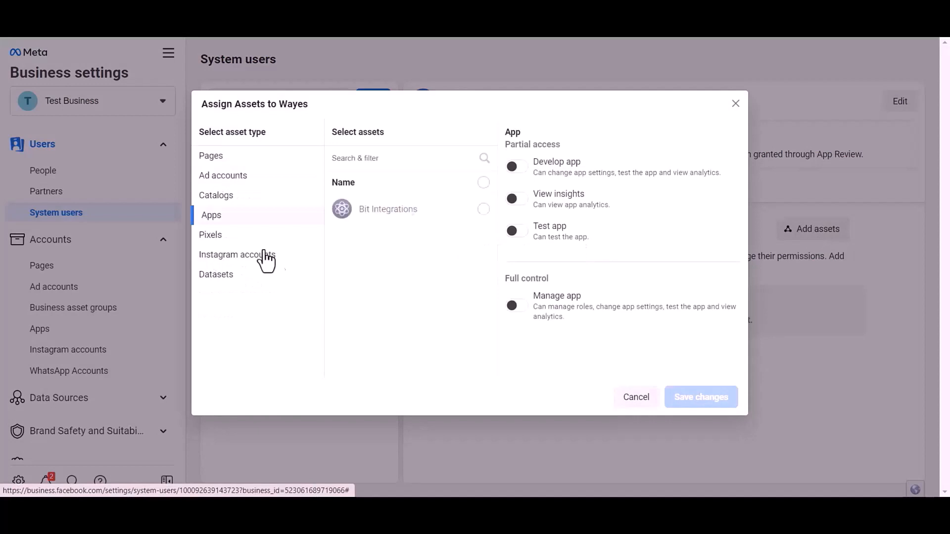
click(482, 209)
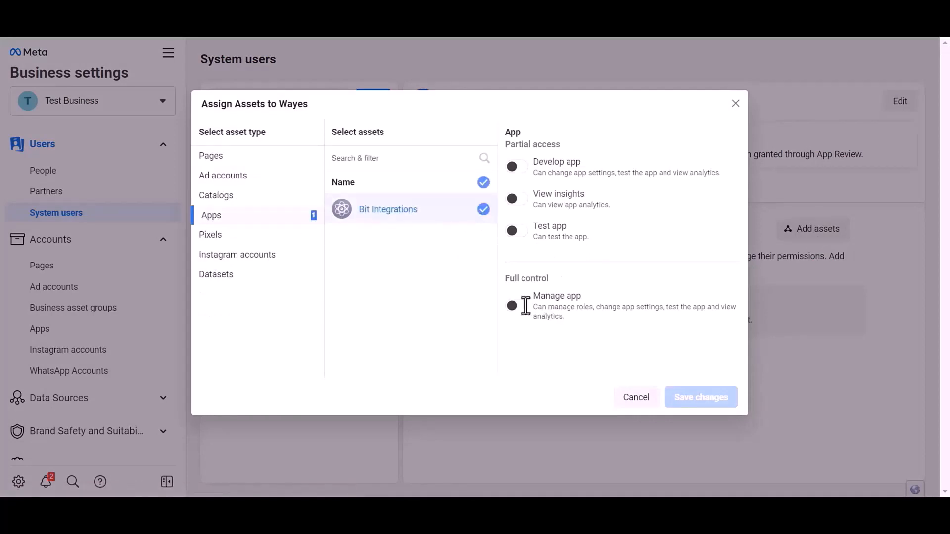
click(517, 306)
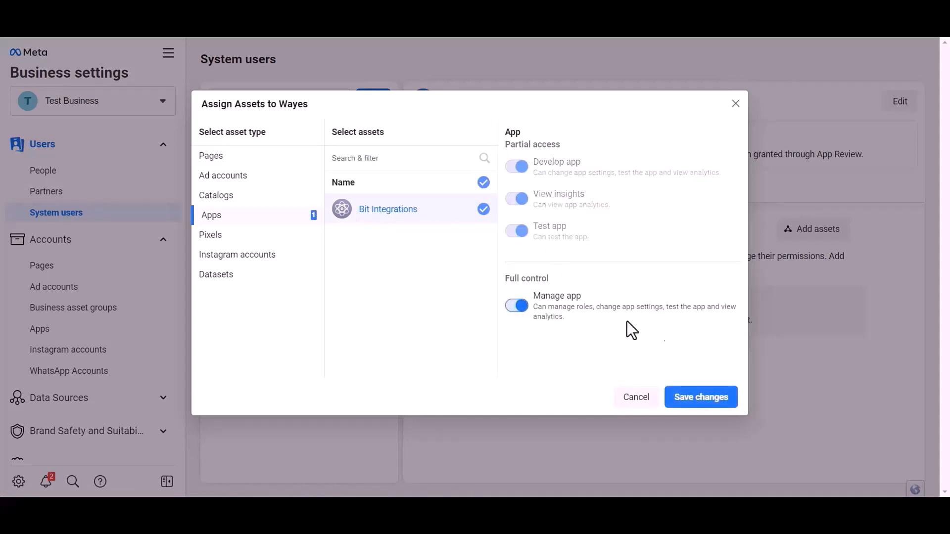
click(703, 403)
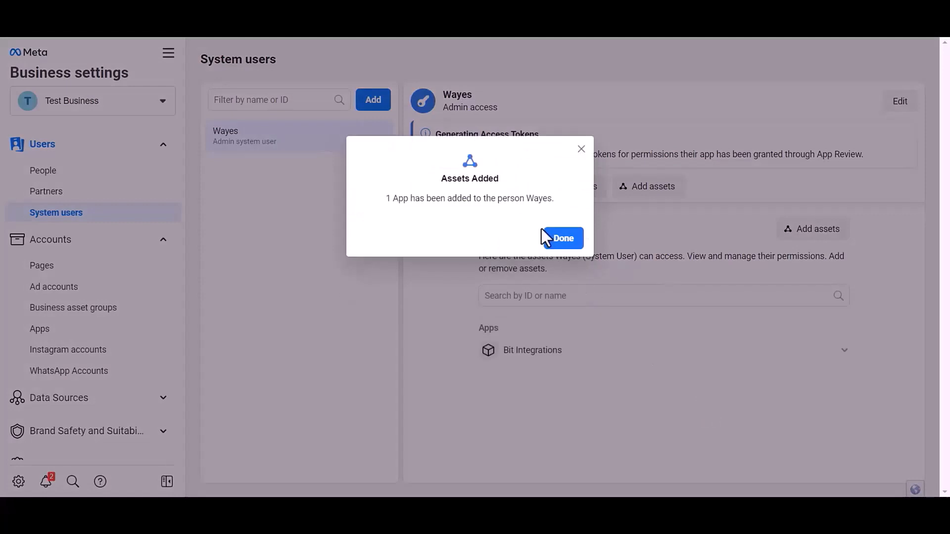
click(564, 239)
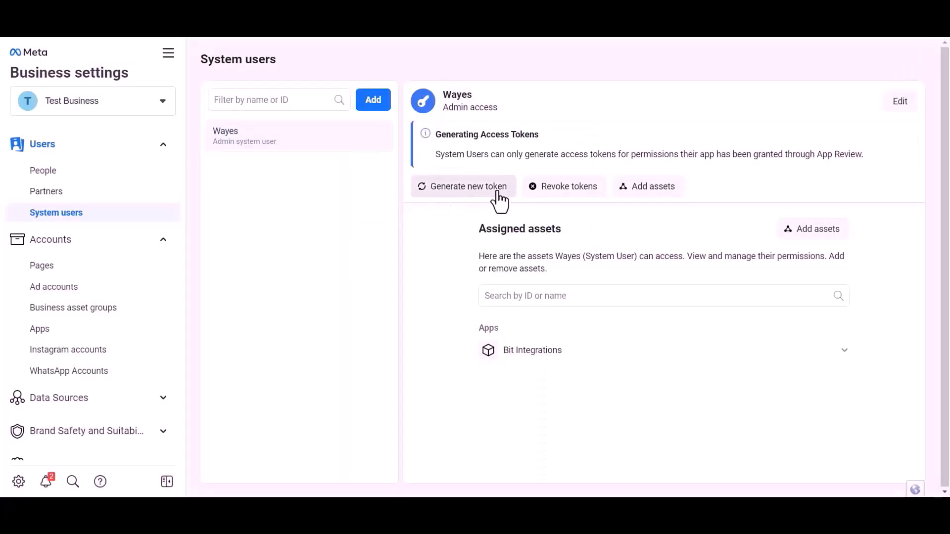
Begin a new system-user token for the Bit Integrations app, noting its 60-day expiry
click(462, 204)
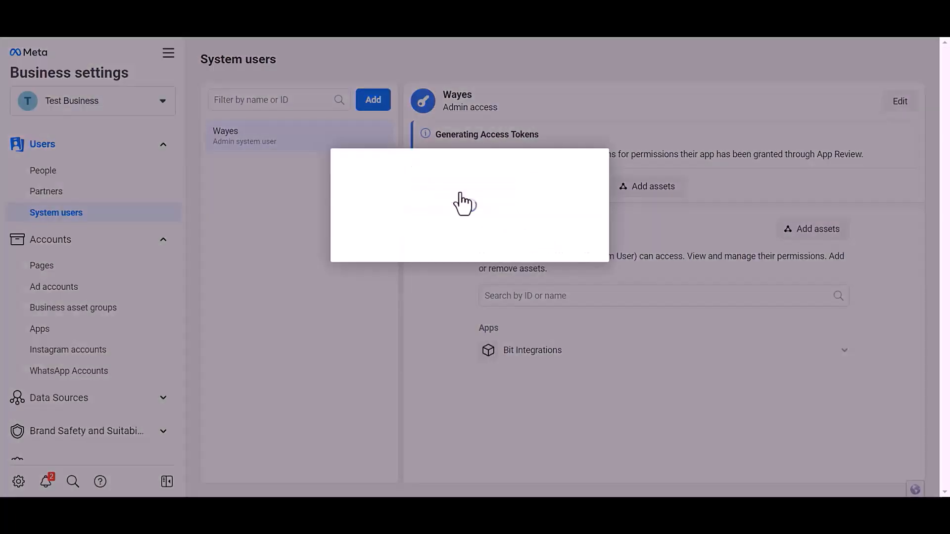
click(411, 215)
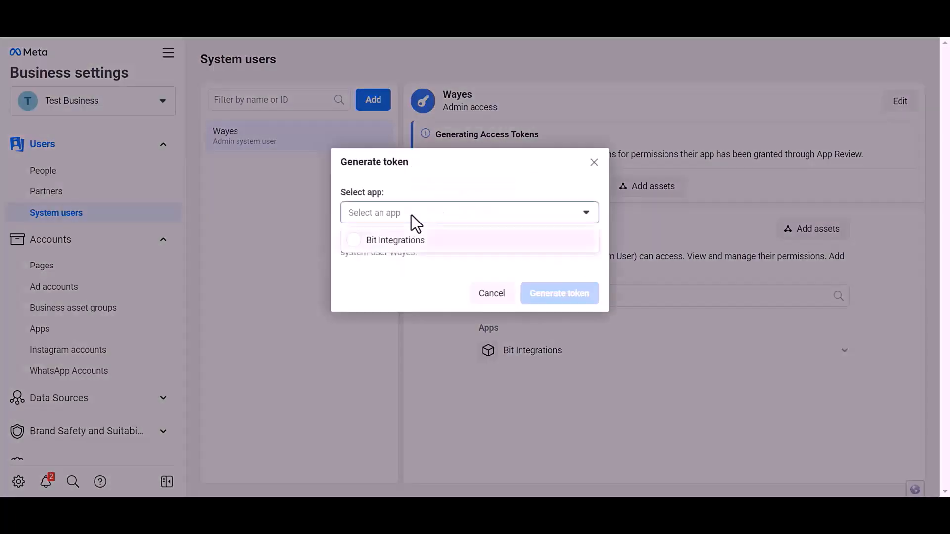
click(405, 243)
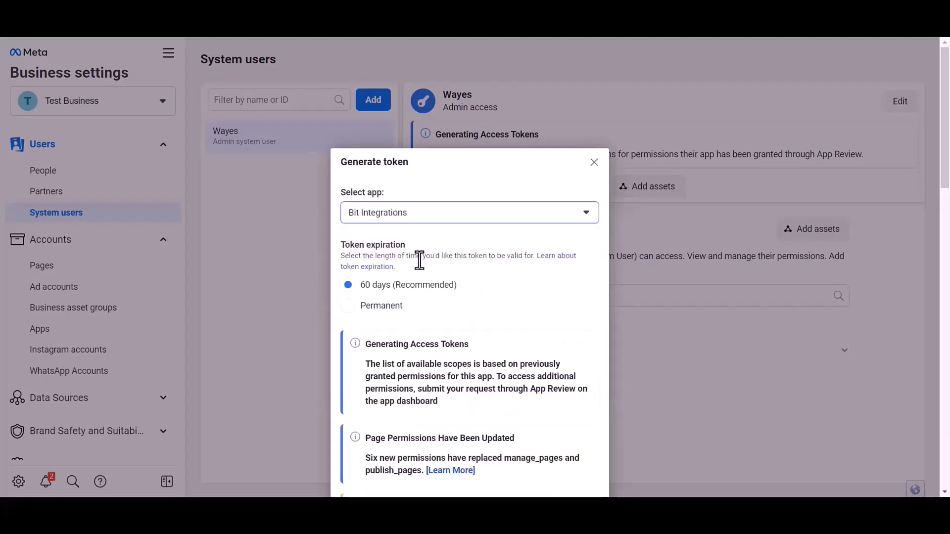
scroll(421, 256, down, 1)
drag(339, 180, 404, 181)
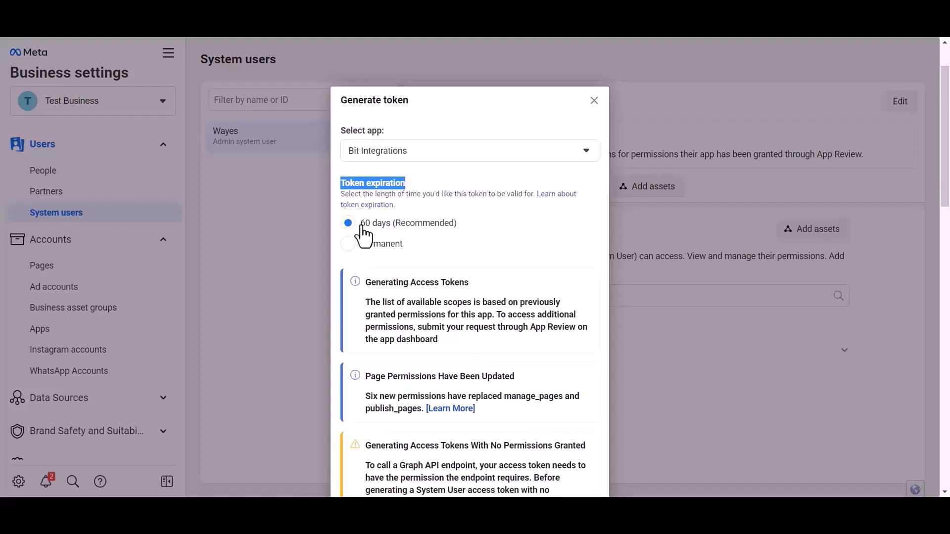
drag(459, 224, 365, 227)
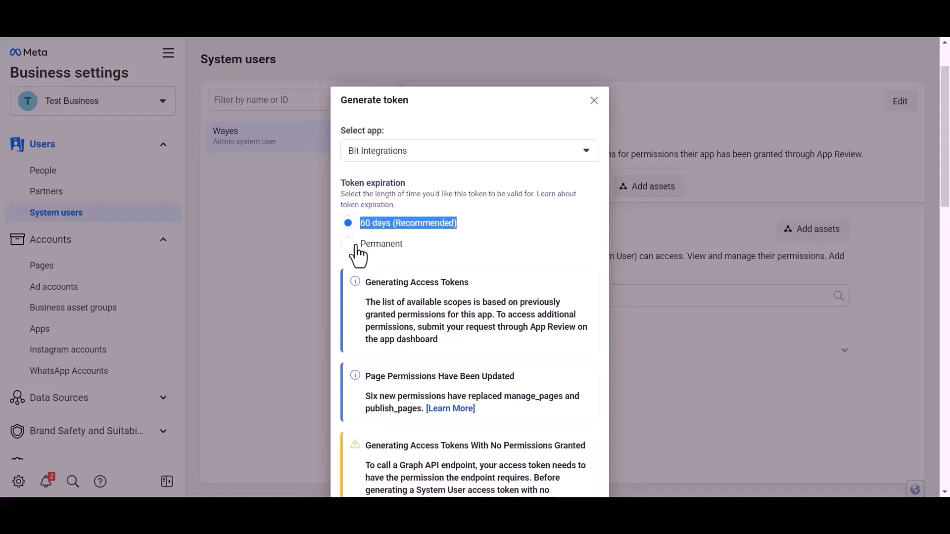
scroll(445, 203, down, 6)
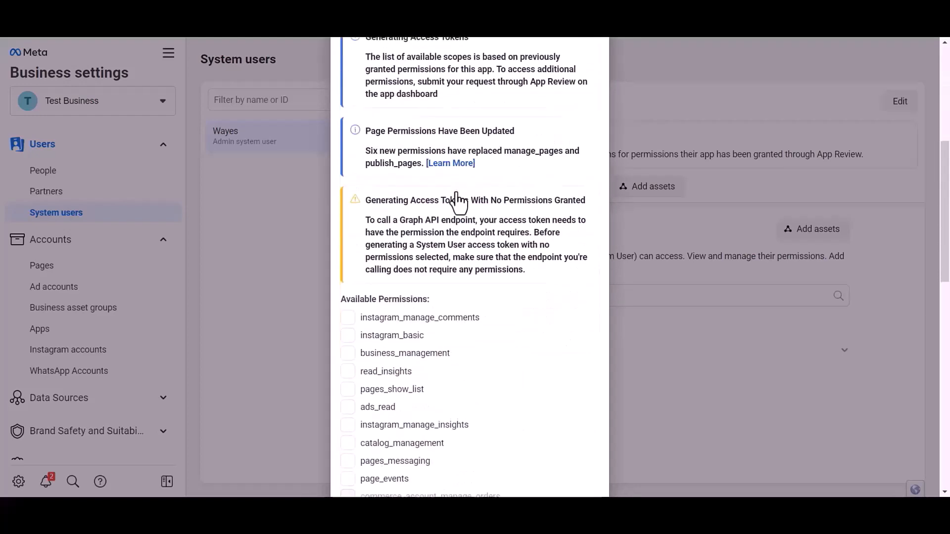
scroll(460, 202, down, 2)
drag(340, 112, 440, 113)
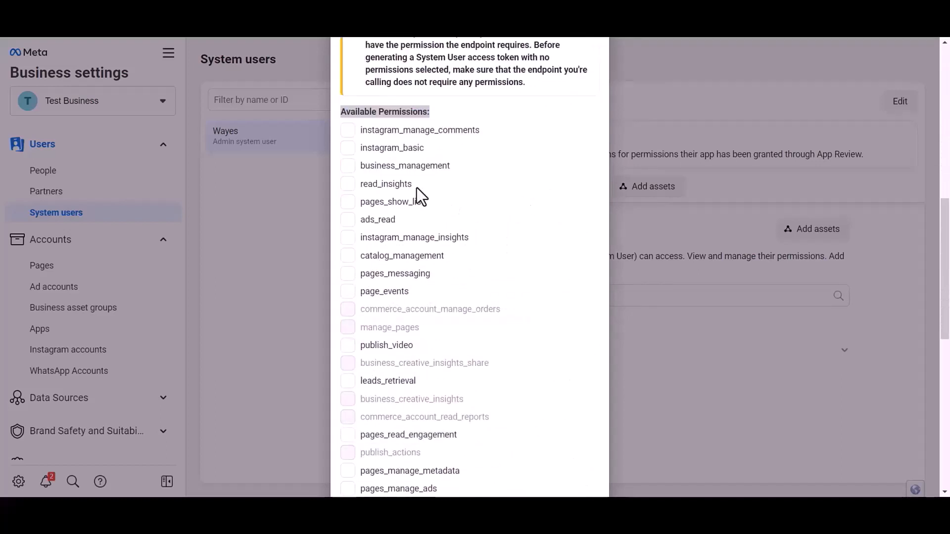
click(442, 112)
drag(339, 111, 456, 102)
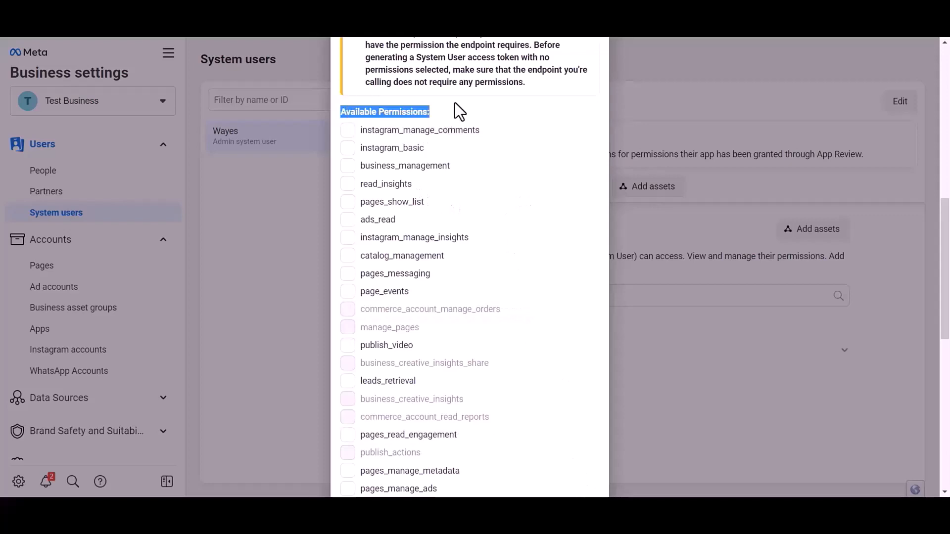
scroll(482, 234, down, 4)
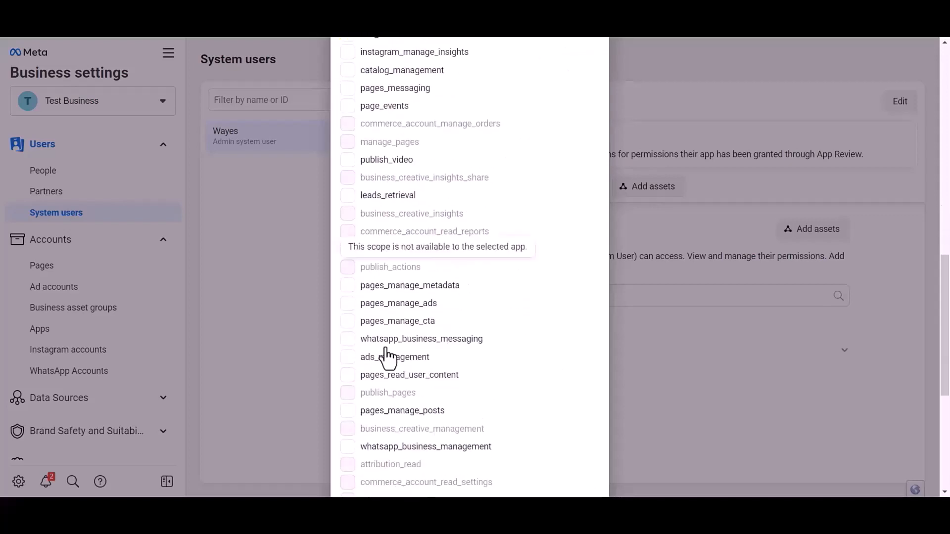
Grant whatsapp_business_messaging and whatsapp_business_management permissions and generate the token
click(349, 340)
scroll(396, 366, down, 1)
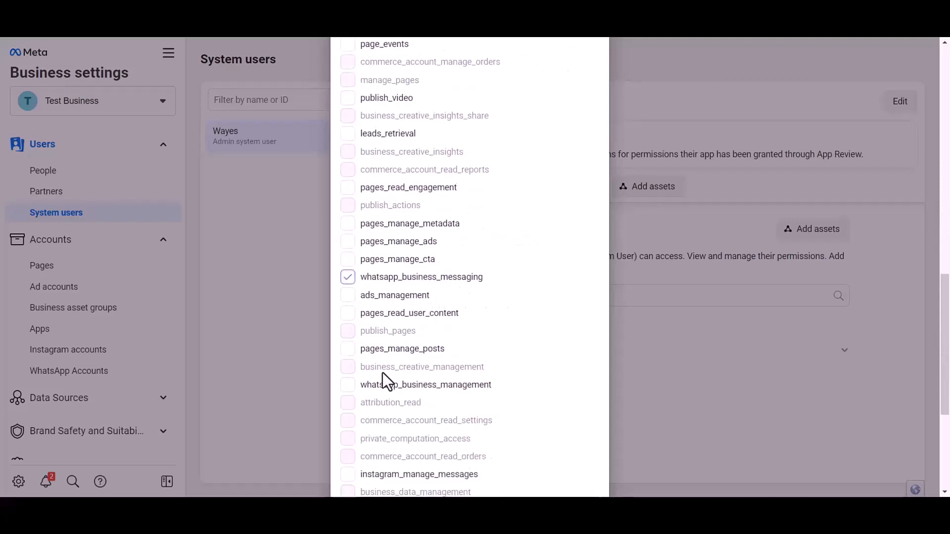
click(348, 385)
scroll(489, 346, down, 5)
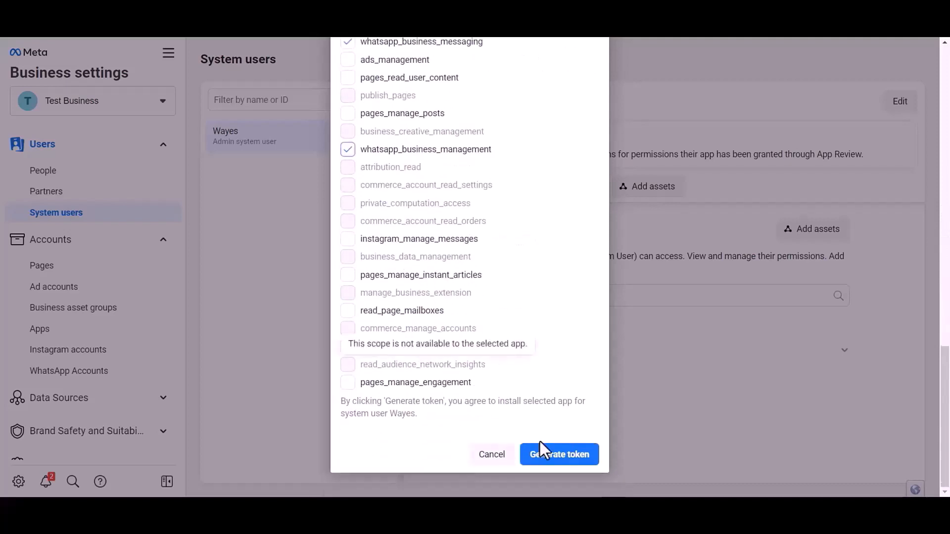
click(559, 455)
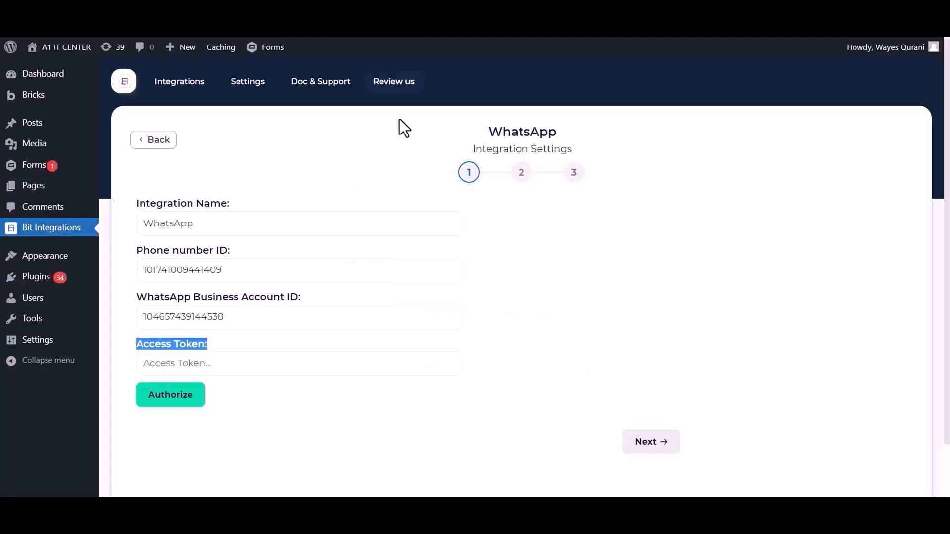
Paste the generated token into Bit Integrations' Access Token field
click(271, 372)
key(ctrl+v)
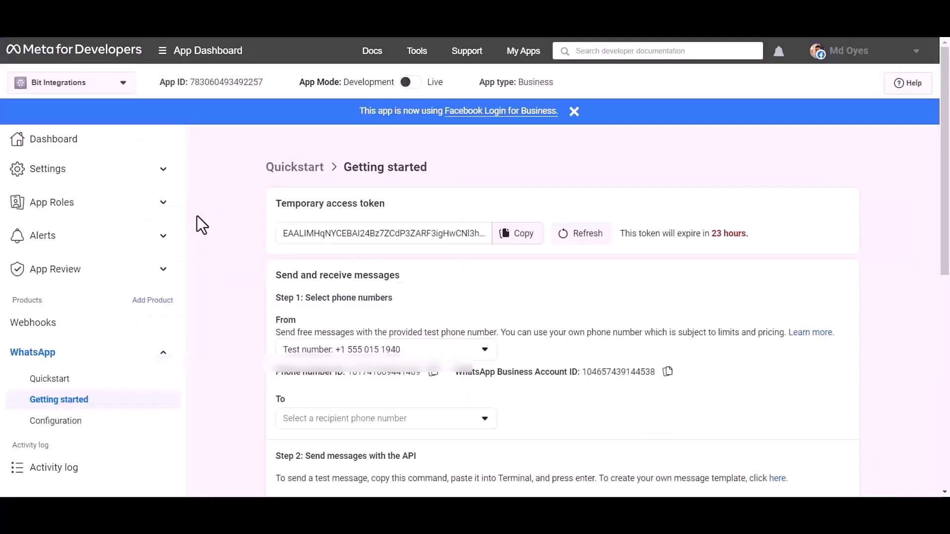
scroll(198, 216, down, 9)
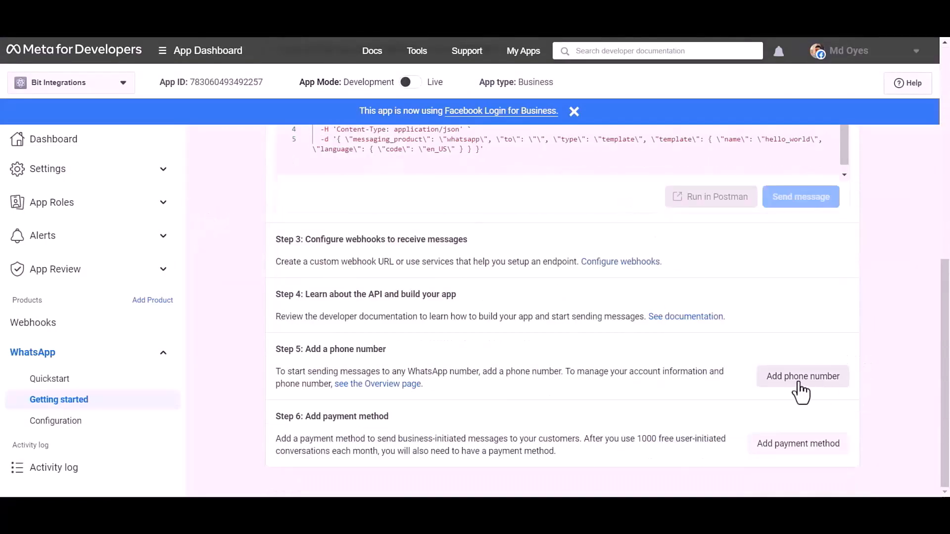
Create business profile 'Bit Apps' in the Automotive category and proceed to phone number entry
click(799, 384)
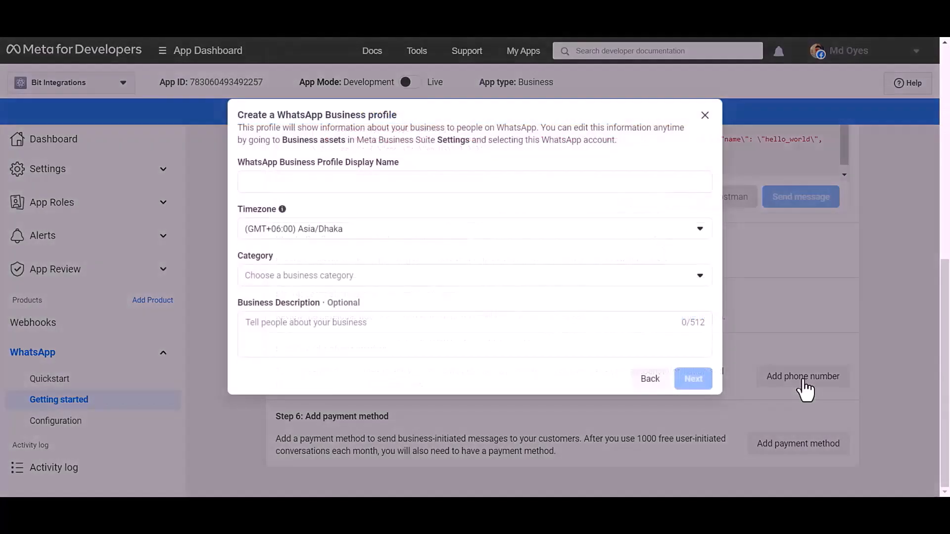
click(431, 182)
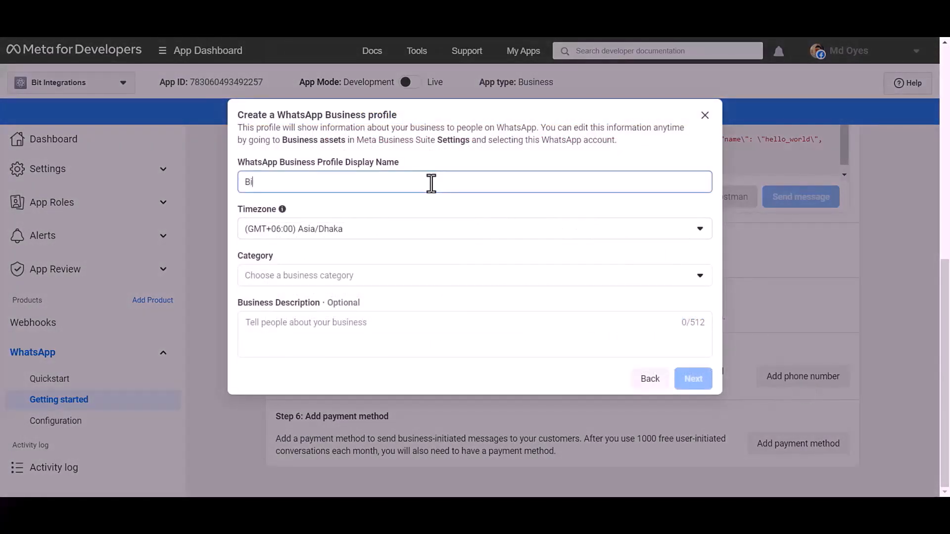
text(Bit Apps)
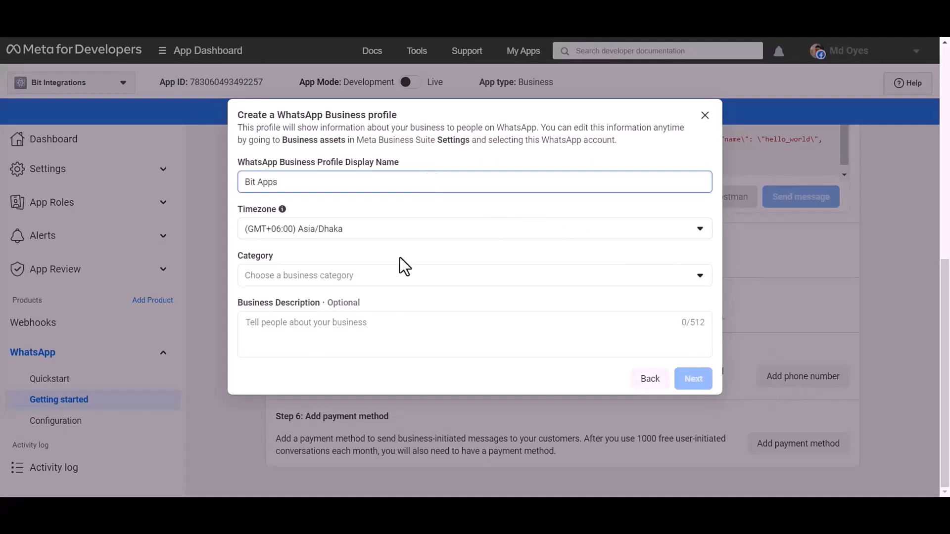
click(322, 278)
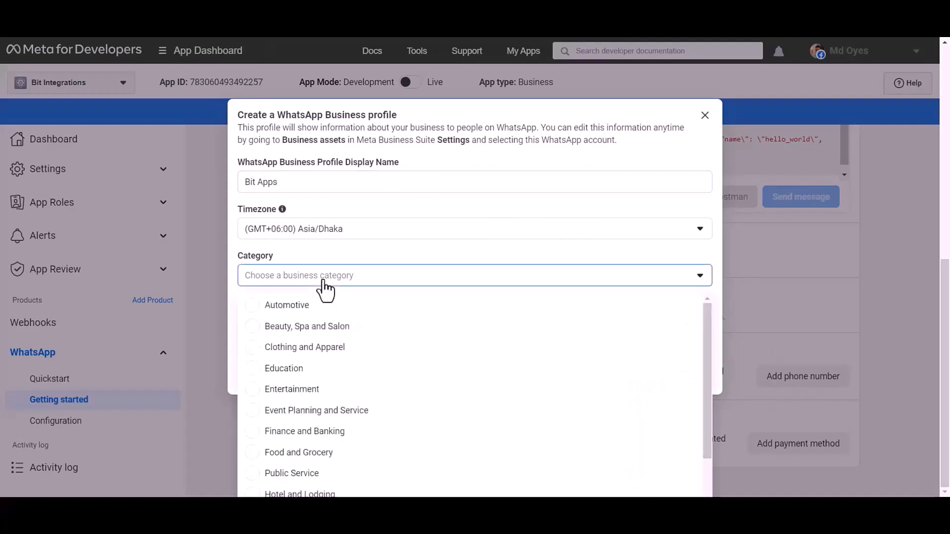
click(298, 307)
click(692, 381)
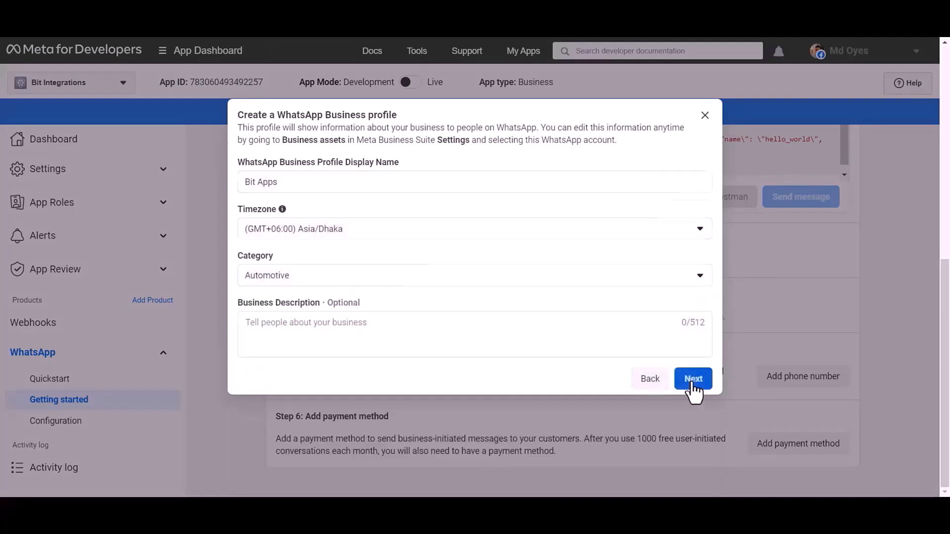
click(287, 217)
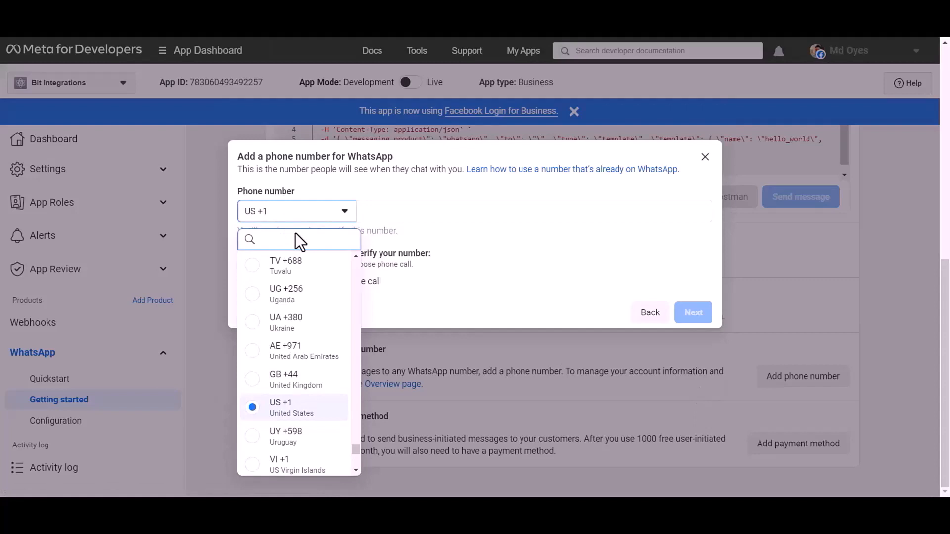
Enter the phone number with country code BD +880 and request a text-message verification code
text(bangladesh)
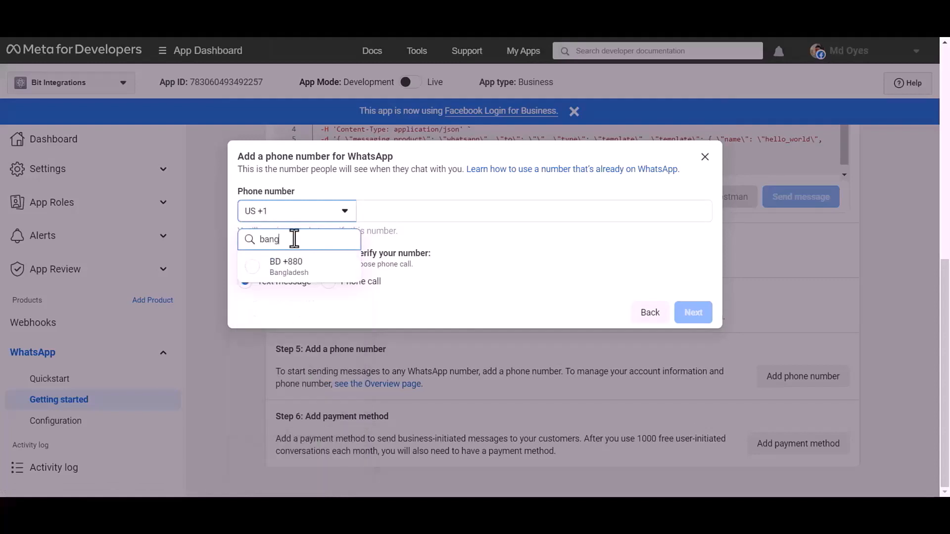
click(299, 266)
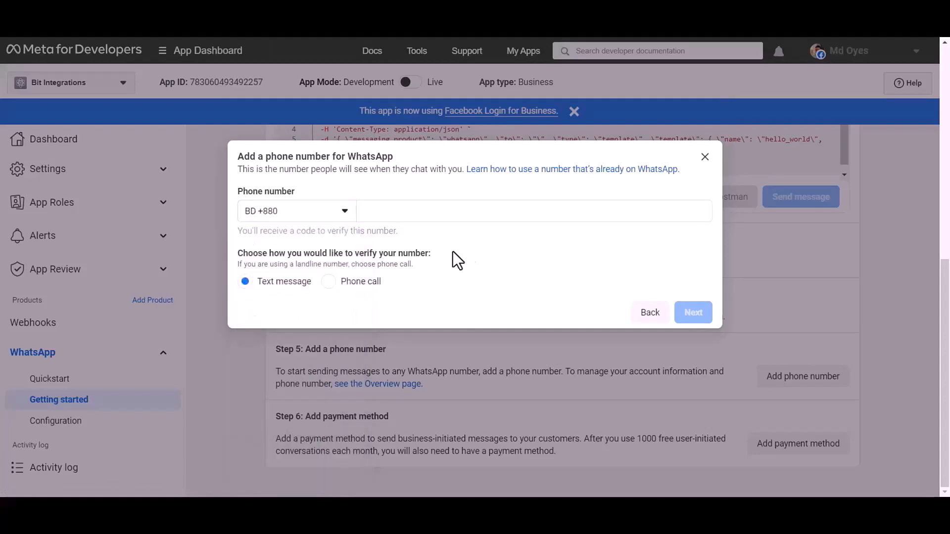
click(402, 212)
key(ctrl+v)
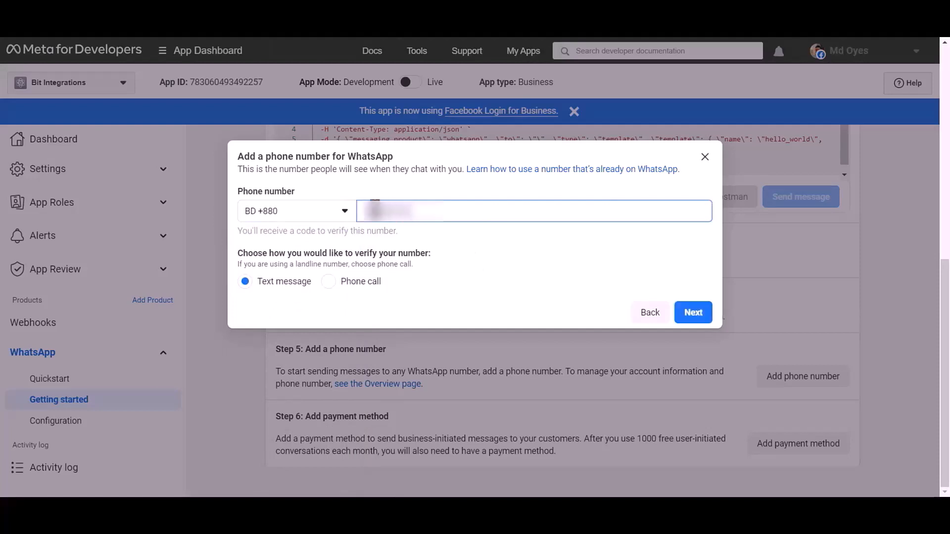
click(499, 252)
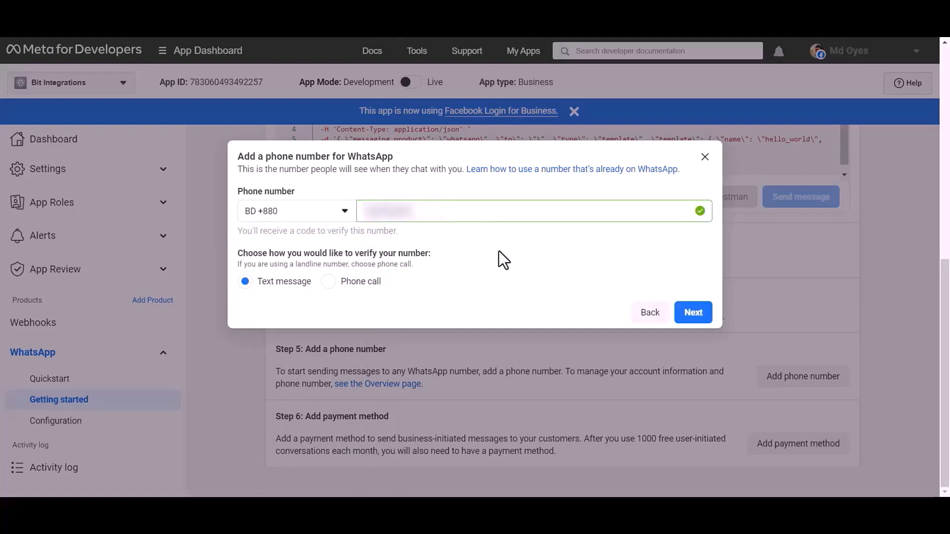
click(694, 314)
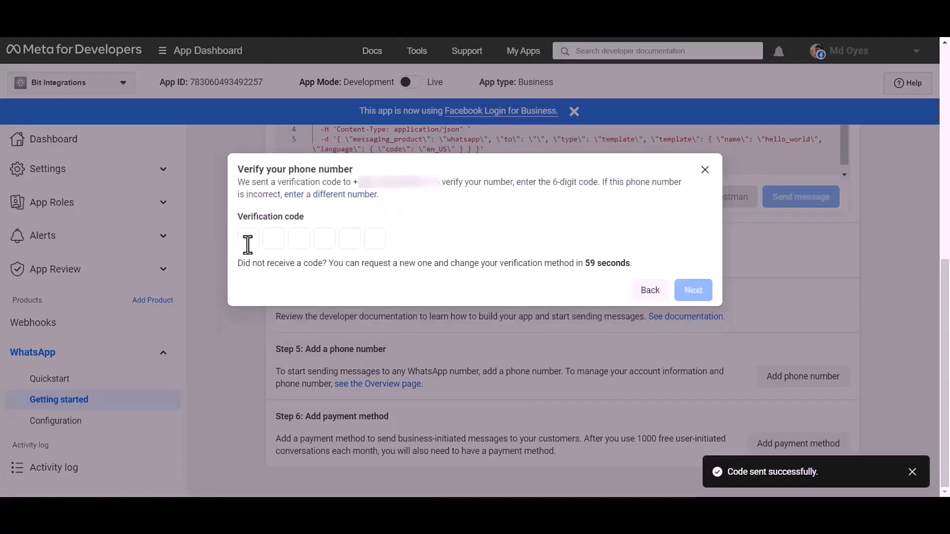
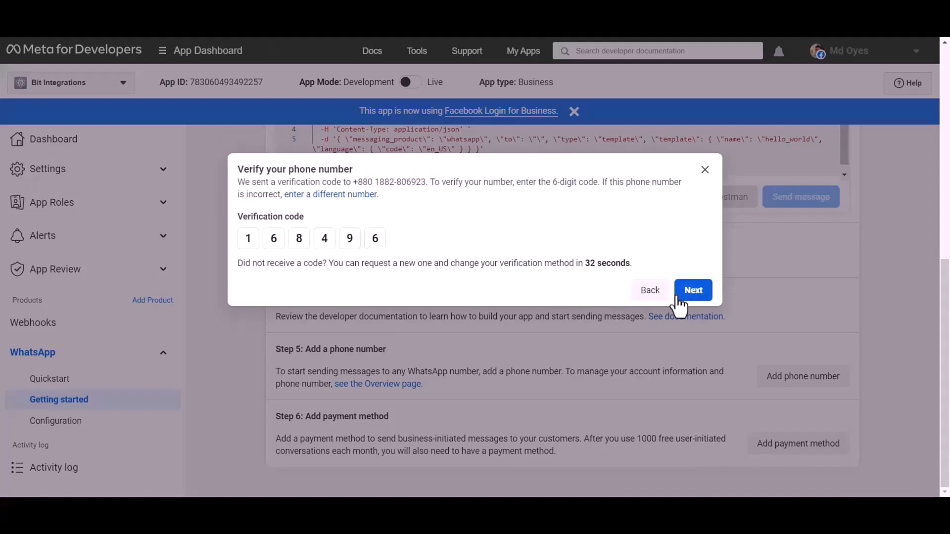
Enter the six-digit verification code, correcting one mistyped digit, and submit it
click(698, 294)
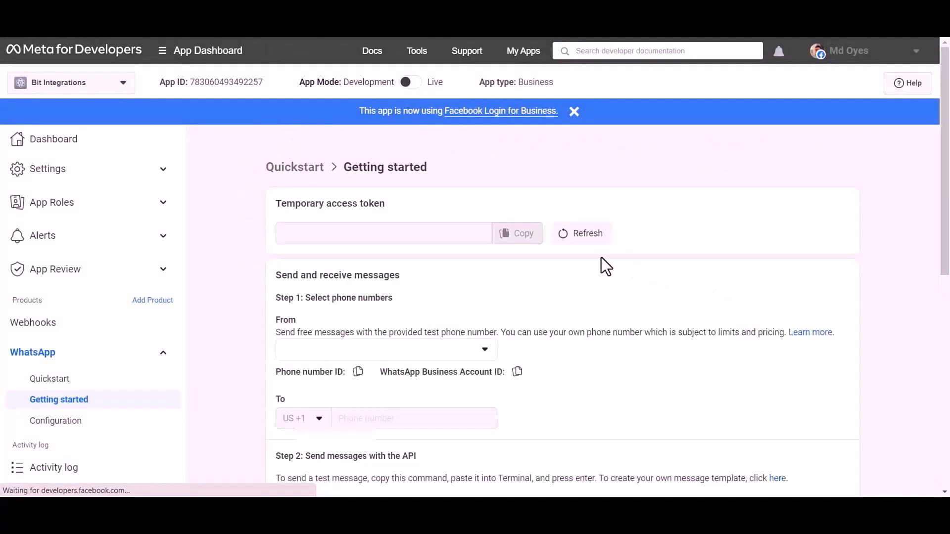
Authorize the WhatsApp credentials, then continue to step 2 for message type and field mapping
scroll(664, 245, down, 10)
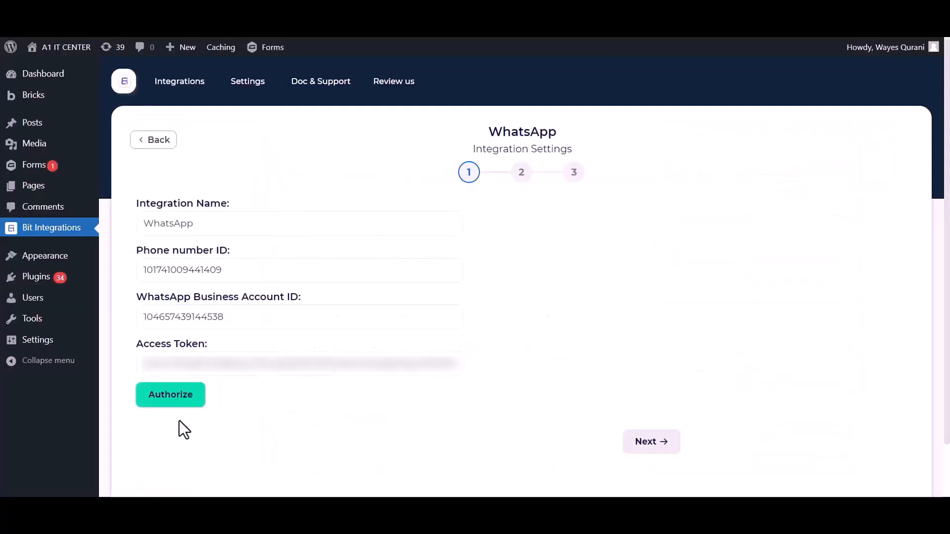
click(177, 402)
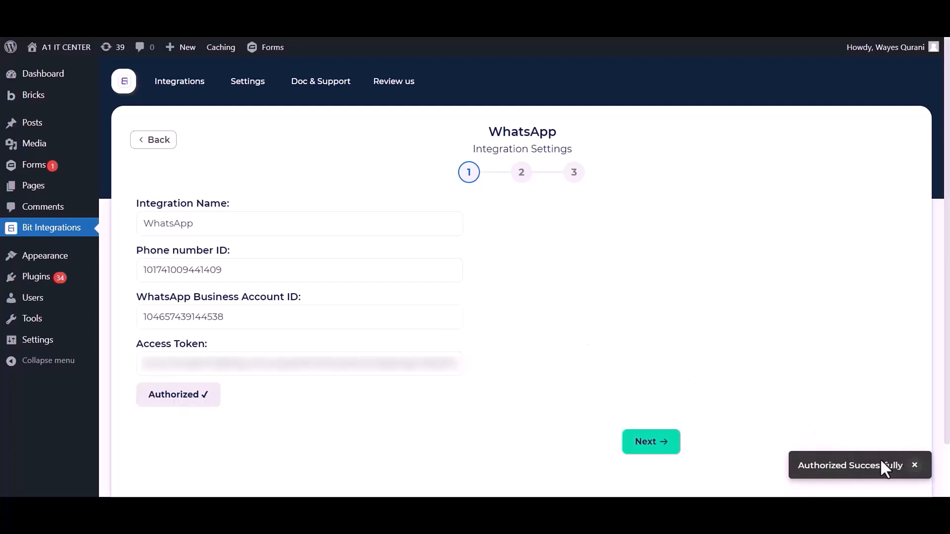
scroll(693, 368, down, 2)
click(648, 383)
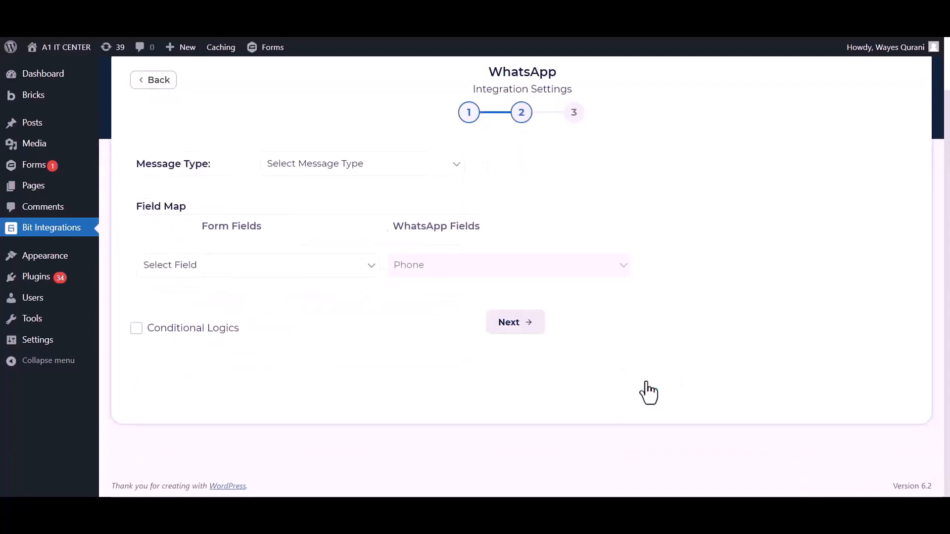
Choose Template as the message type and map the form's Phone field to WhatsApp Phone
scroll(614, 249, up, 2)
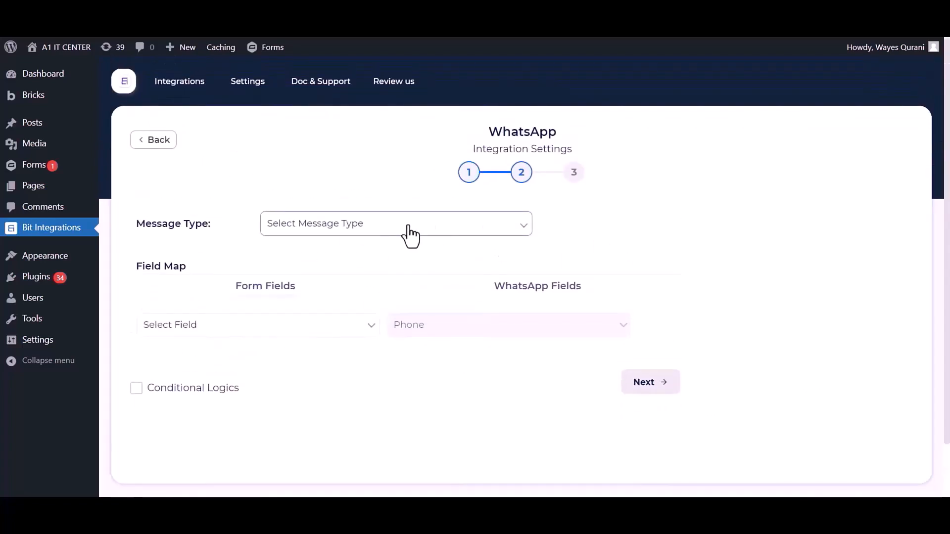
click(365, 241)
click(305, 256)
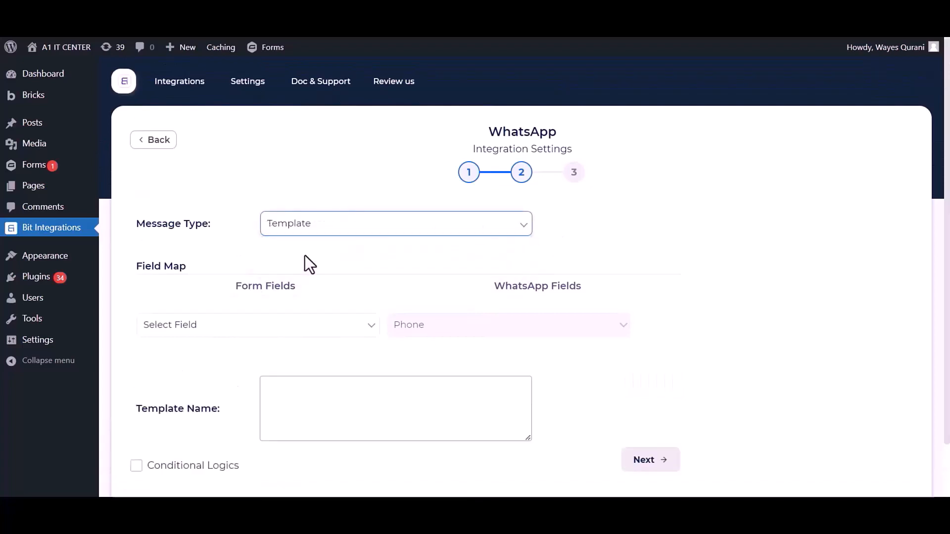
click(280, 326)
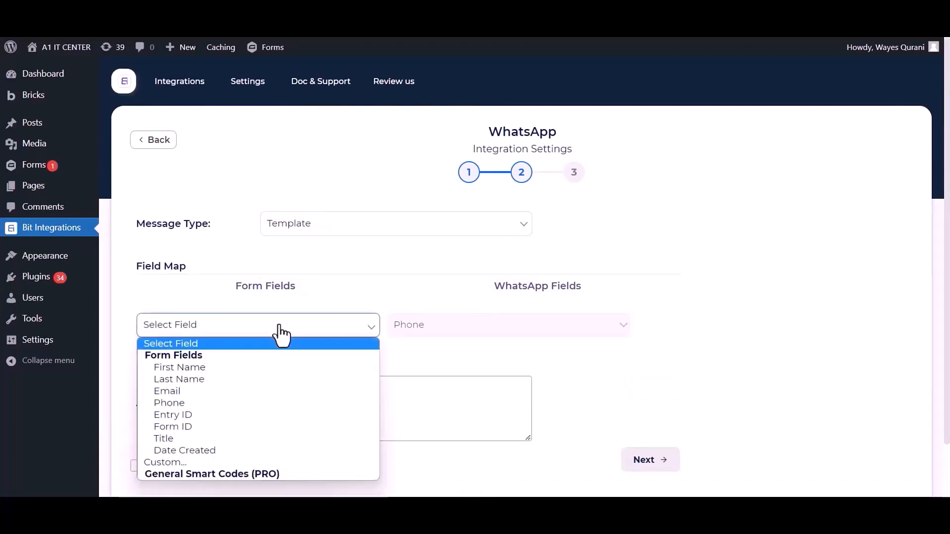
click(180, 401)
click(314, 410)
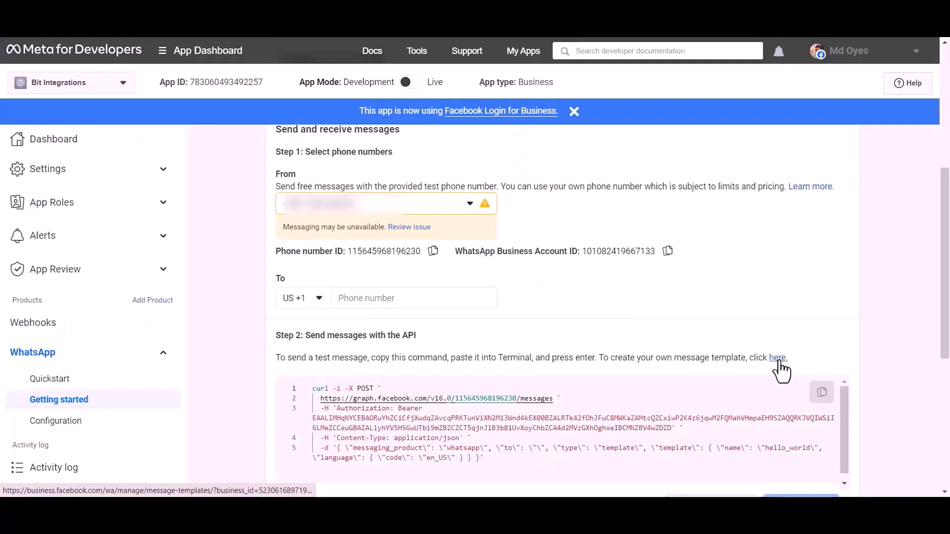
Put hello_world from WhatsApp Manager's Message templates into Template Name, then Finish & Save
click(778, 360)
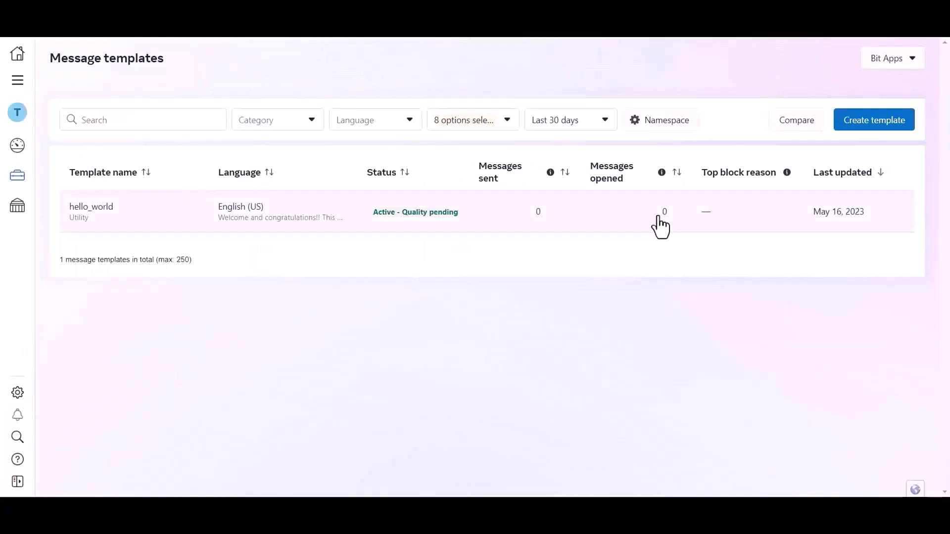
click(155, 206)
drag(64, 112, 124, 113)
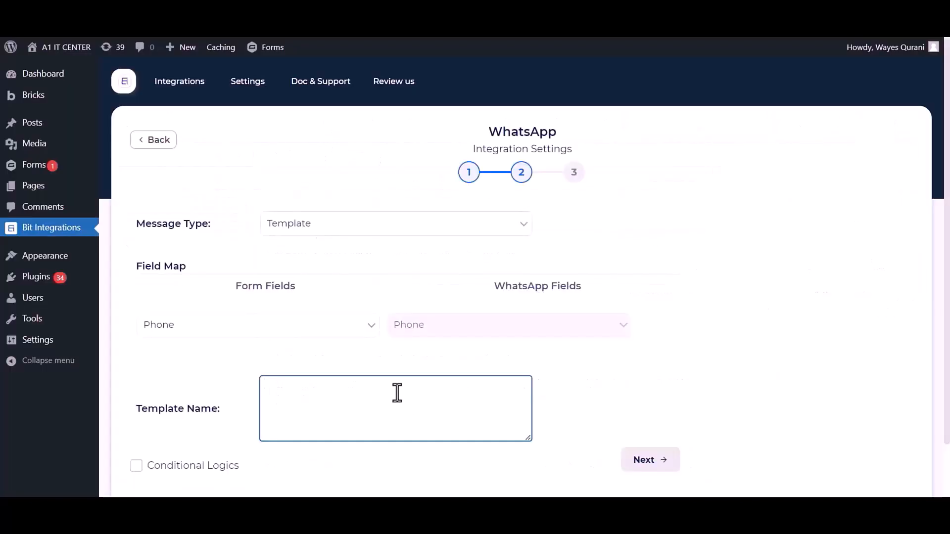
text(hello_world)
click(566, 384)
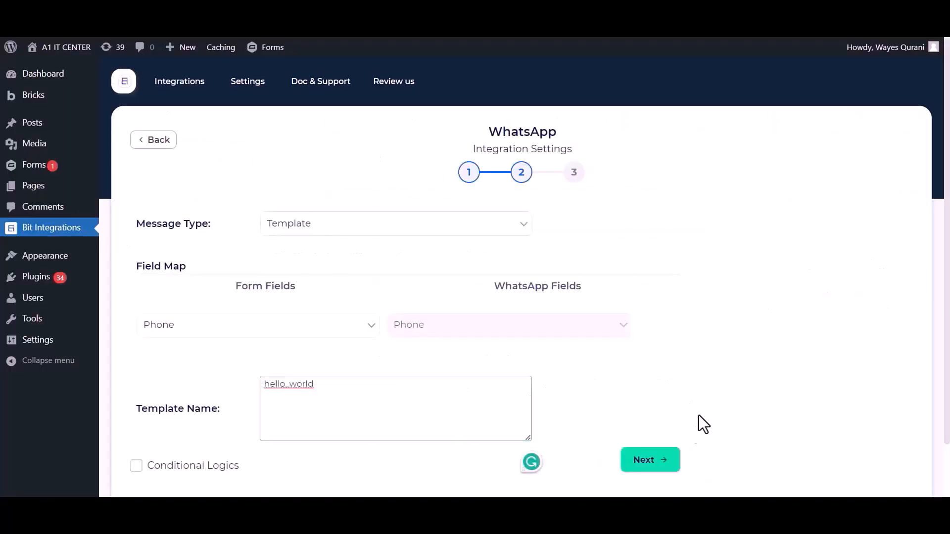
click(663, 467)
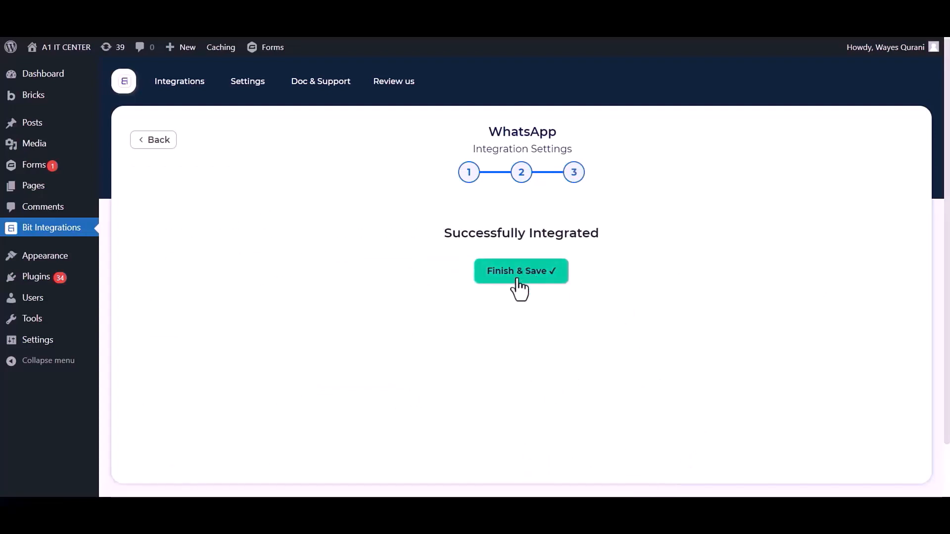
click(520, 284)
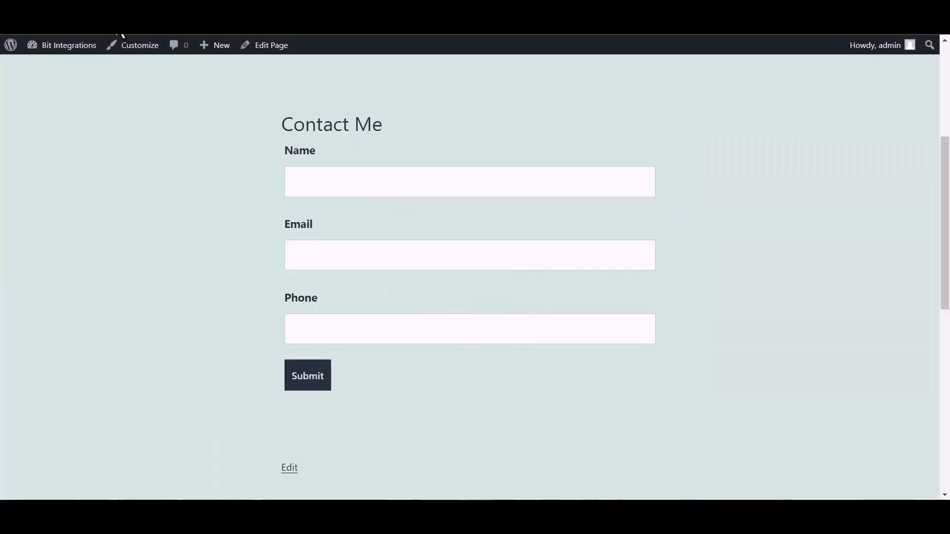
Enter a test name, e-mail address and phone number in the Contact Me form and submit it
click(353, 189)
text(Bit )
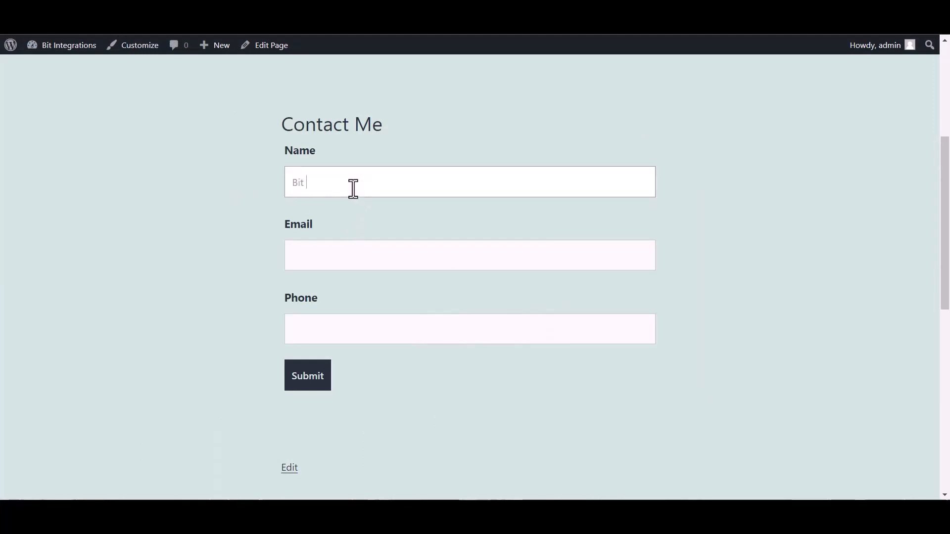
text(Integrations)
click(353, 251)
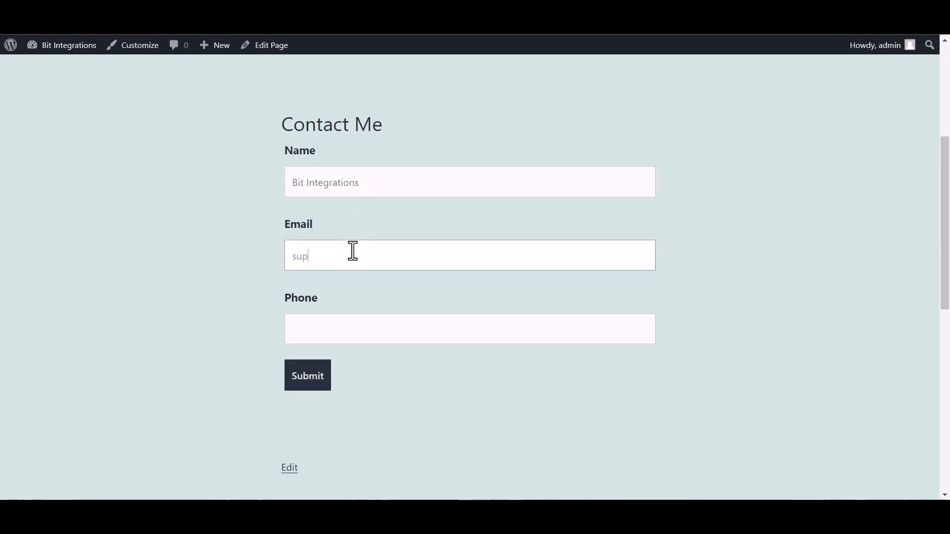
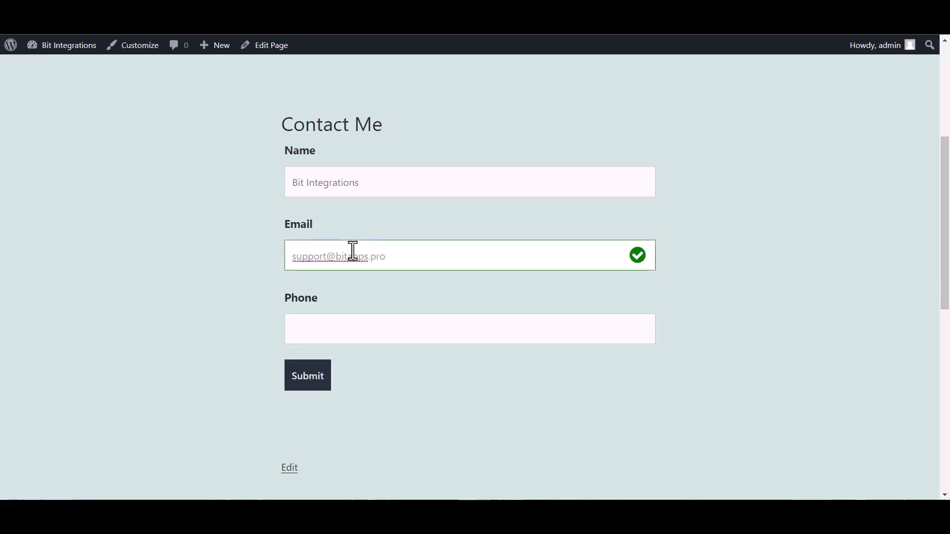
click(373, 330)
text(444555666)
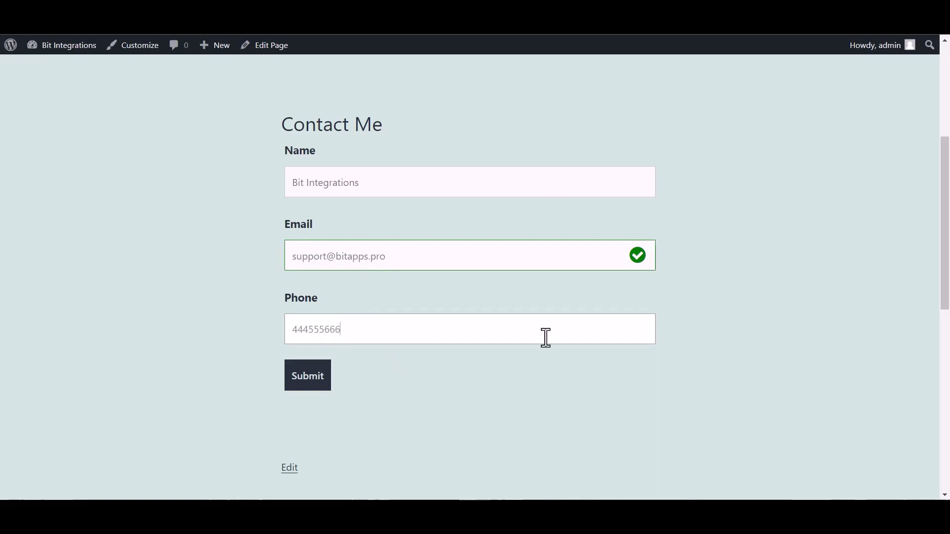
click(324, 381)
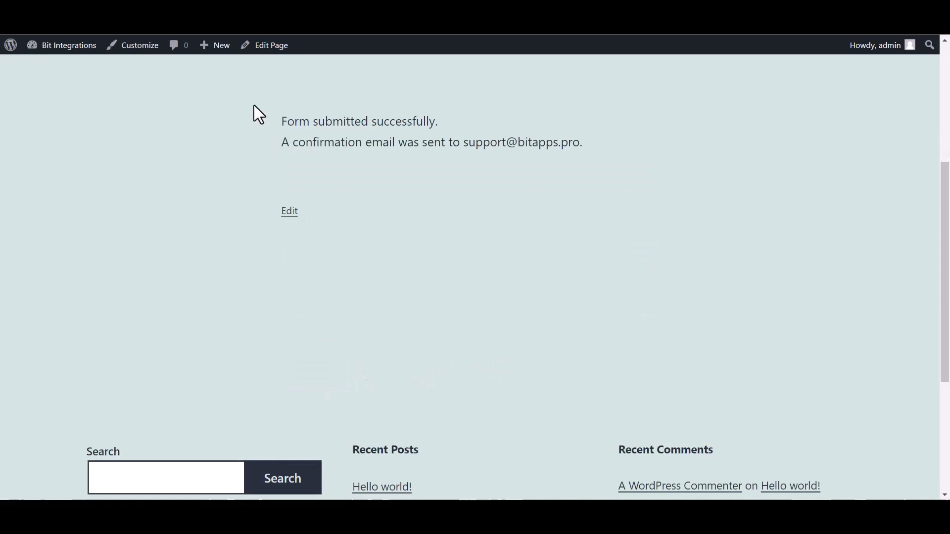
drag(254, 105, 473, 140)
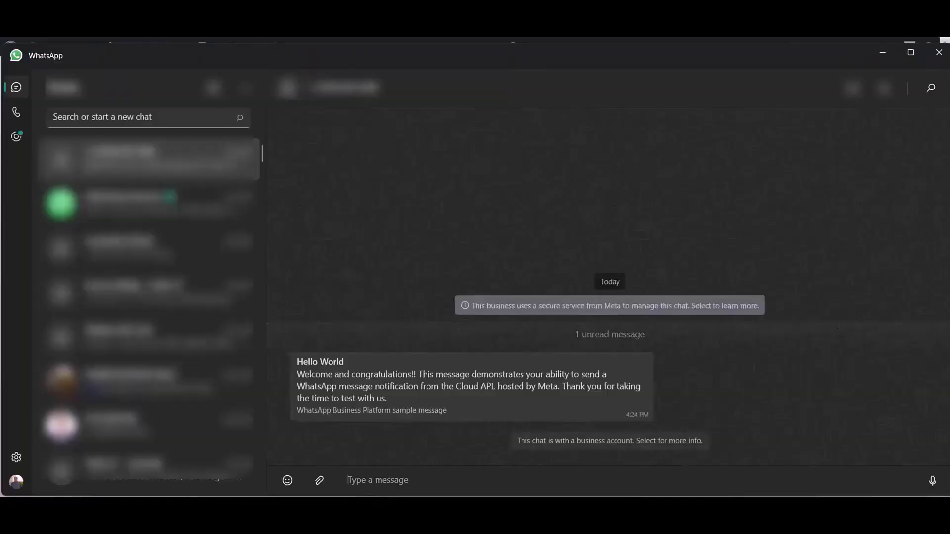
Compare the received Hello World WhatsApp message with the hello_world template page
drag(296, 360, 477, 406)
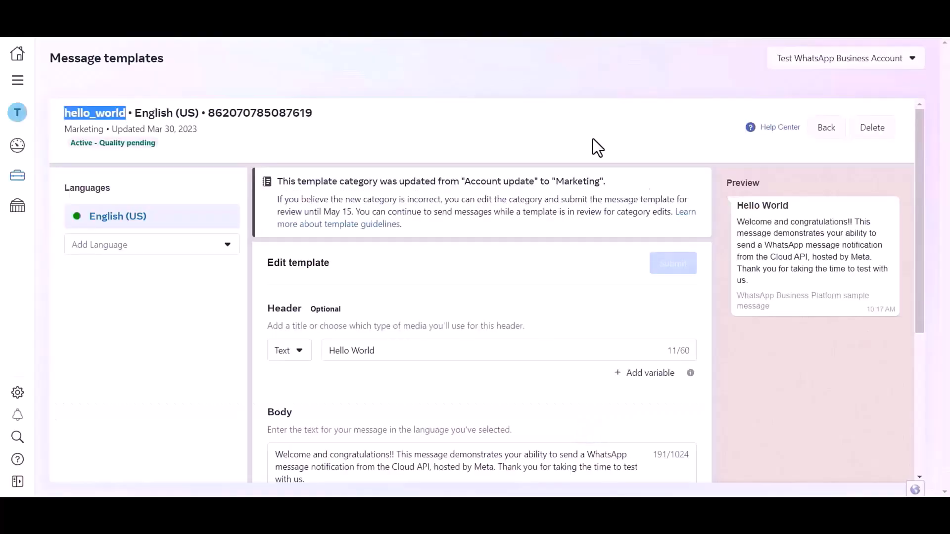
click(734, 201)
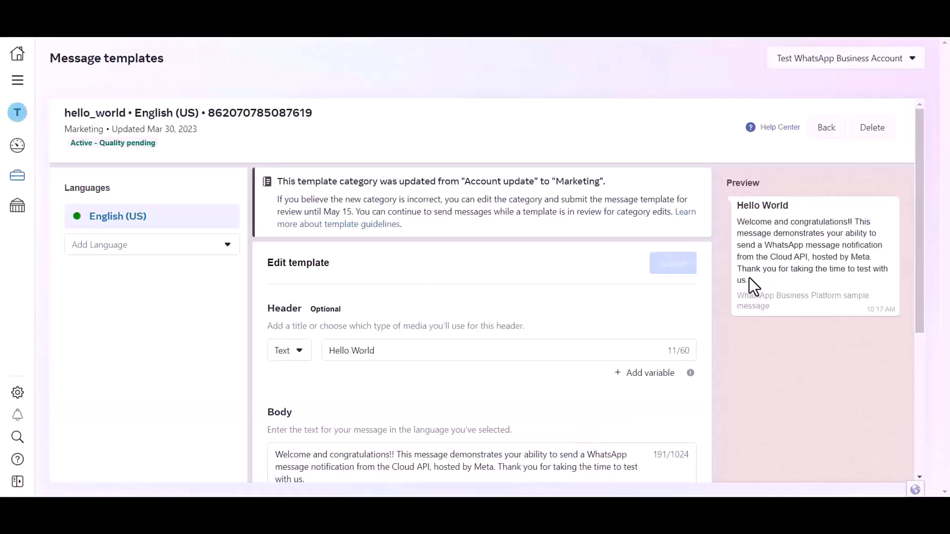